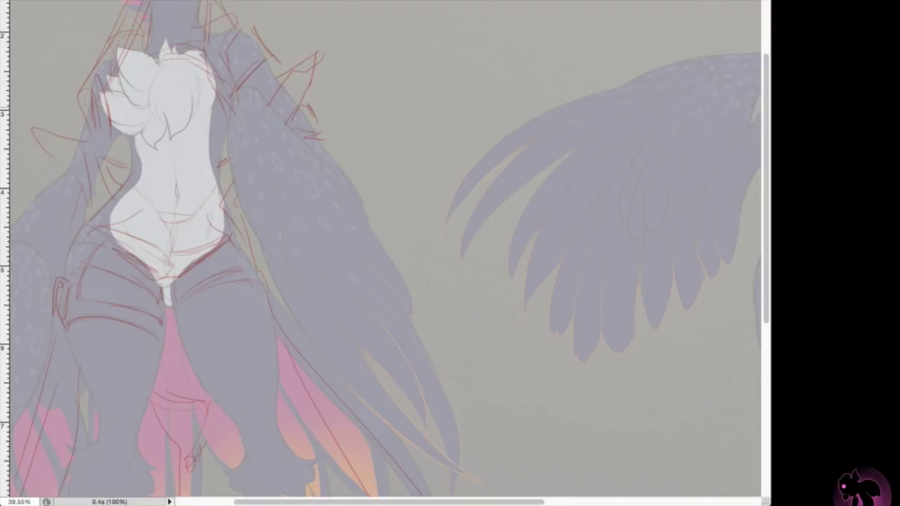
# Ink the deep V-shaped front of the waist garment and the thin clasped strap joining its two points across the belly
pyautogui.scroll(2, 281, 211)
pyautogui.moveTo(218, 186); pyautogui.dragTo(281, 279)
pyautogui.moveTo(282, 280); pyautogui.dragTo(347, 190)
pyautogui.moveTo(218, 186); pyautogui.dragTo(163, 242)
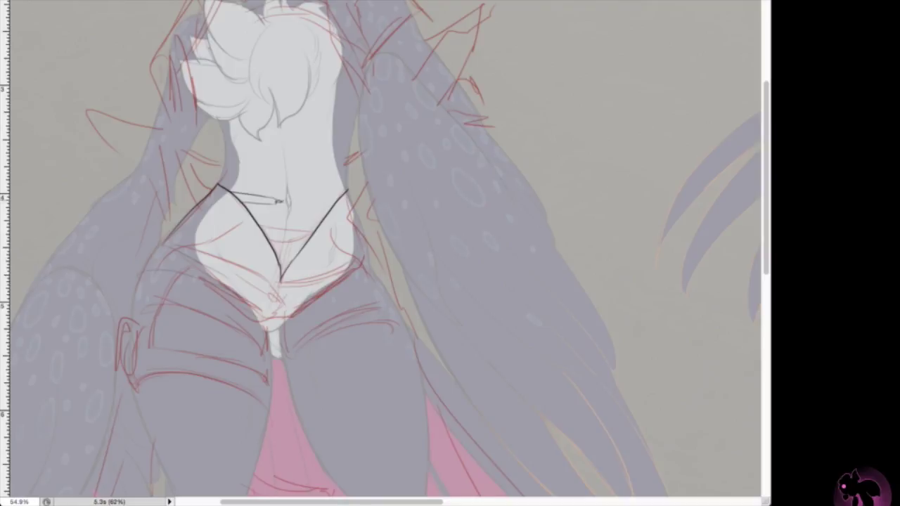
pyautogui.moveTo(232, 199); pyautogui.dragTo(330, 208)
# Ink the outer sides, crotch lines and curved leg openings of the hip garment on the front-view bird character
pyautogui.moveTo(211, 283); pyautogui.dragTo(264, 323)
pyautogui.moveTo(346, 280)
pyautogui.mouseDown()
pyautogui.moveTo(282, 328)
pyautogui.moveTo(317, 304)
pyautogui.mouseUp()
pyautogui.moveTo(171, 276); pyautogui.dragTo(222, 292)
pyautogui.moveTo(187, 215)
pyautogui.mouseDown()
pyautogui.moveTo(131, 307)
pyautogui.moveTo(272, 349)
pyautogui.mouseUp()
pyautogui.moveTo(346, 192)
pyautogui.mouseDown()
pyautogui.moveTo(384, 282)
pyautogui.moveTo(275, 350)
pyautogui.mouseUp()
pyautogui.moveTo(325, 224); pyautogui.dragTo(281, 281)
pyautogui.moveTo(217, 186); pyautogui.dragTo(185, 218)
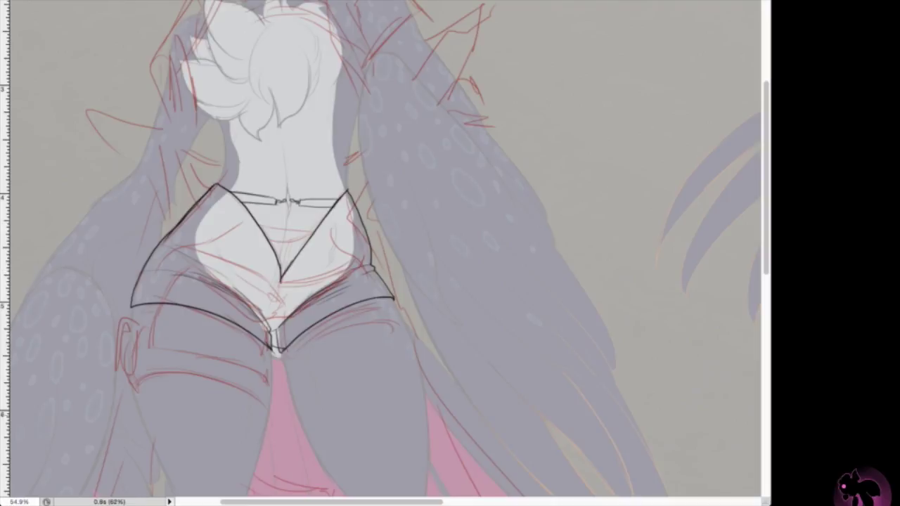
# Ink the open vest on the right-hand shoulder with its pointed front, armhole seam and upright collar
pyautogui.scroll(5, 386, 253)
pyautogui.scroll(2, 385, 253)
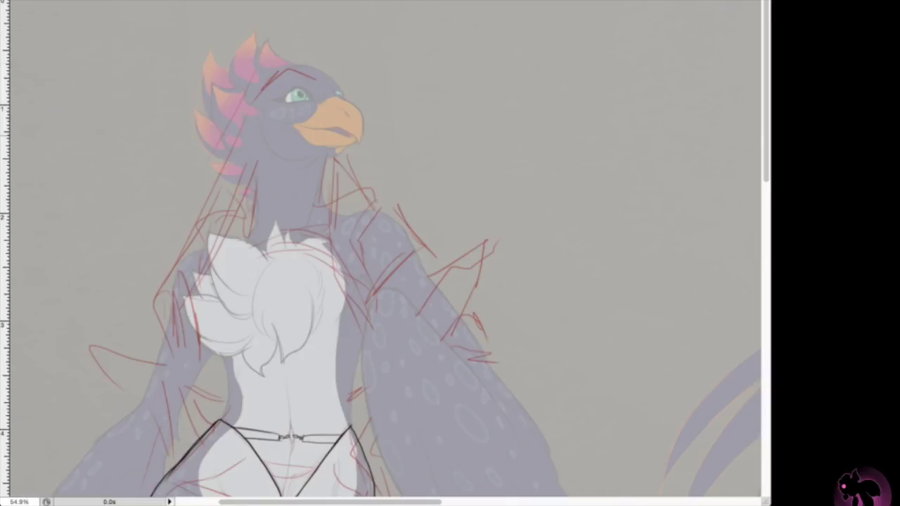
pyautogui.moveTo(315, 215); pyautogui.dragTo(347, 294)
pyautogui.moveTo(349, 218); pyautogui.dragTo(333, 168)
pyautogui.moveTo(338, 219); pyautogui.dragTo(384, 210)
pyautogui.moveTo(380, 215); pyautogui.dragTo(365, 331)
pyautogui.moveTo(375, 253); pyautogui.dragTo(364, 327)
pyautogui.moveTo(331, 177); pyautogui.dragTo(322, 219)
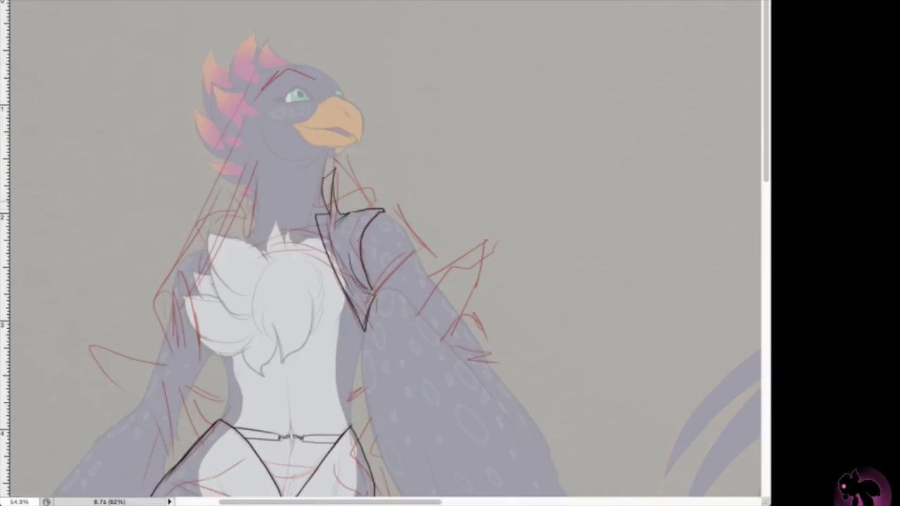
# Ink the vest's left-hand collar flap beside the neck and the small shoulder piece behind the chest feathers
pyautogui.moveTo(254, 197); pyautogui.dragTo(232, 239)
pyautogui.moveTo(257, 202)
pyautogui.mouseDown()
pyautogui.moveTo(245, 247)
pyautogui.moveTo(194, 275)
pyautogui.mouseUp()
pyautogui.moveTo(249, 232); pyautogui.dragTo(241, 246)
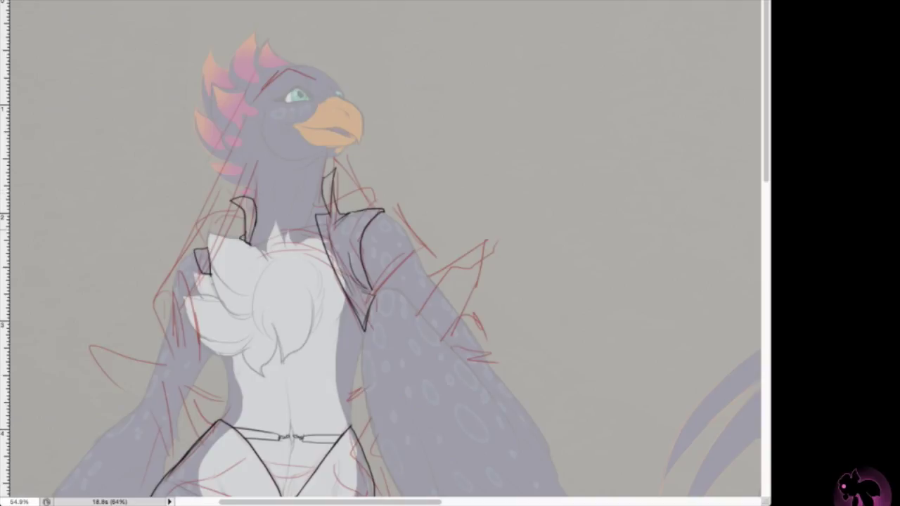
pyautogui.moveTo(251, 215); pyautogui.dragTo(249, 242)
# Ink the winged shin guard and ankle cuff on the front-view figure's right-hand leg
pyautogui.scroll(-15, 385, 253)
pyautogui.moveTo(606, 191); pyautogui.dragTo(637, 281)
pyautogui.moveTo(661, 204)
pyautogui.mouseDown()
pyautogui.moveTo(651, 336)
pyautogui.moveTo(666, 325)
pyautogui.mouseUp()
pyautogui.moveTo(667, 327)
pyautogui.mouseDown()
pyautogui.moveTo(621, 378)
pyautogui.moveTo(676, 394)
pyautogui.mouseUp()
pyautogui.moveTo(619, 370); pyautogui.dragTo(679, 392)
pyautogui.moveTo(631, 350); pyautogui.dragTo(618, 376)
# Ink the matching shin guard with pointed side flaps and the foot cuff on the left-hand leg
pyautogui.moveTo(312, 176); pyautogui.dragTo(278, 295)
pyautogui.moveTo(293, 233); pyautogui.dragTo(280, 289)
pyautogui.moveTo(259, 167)
pyautogui.mouseDown()
pyautogui.moveTo(246, 258)
pyautogui.moveTo(261, 280)
pyautogui.mouseUp()
pyautogui.moveTo(246, 214)
pyautogui.mouseDown()
pyautogui.moveTo(234, 342)
pyautogui.moveTo(216, 380)
pyautogui.mouseUp()
pyautogui.moveTo(218, 380); pyautogui.dragTo(298, 373)
pyautogui.moveTo(244, 366); pyautogui.dragTo(287, 372)
pyautogui.moveTo(248, 323); pyautogui.dragTo(228, 355)
pyautogui.moveTo(257, 260); pyautogui.dragTo(243, 344)
pyautogui.moveTo(252, 330); pyautogui.dragTo(294, 369)
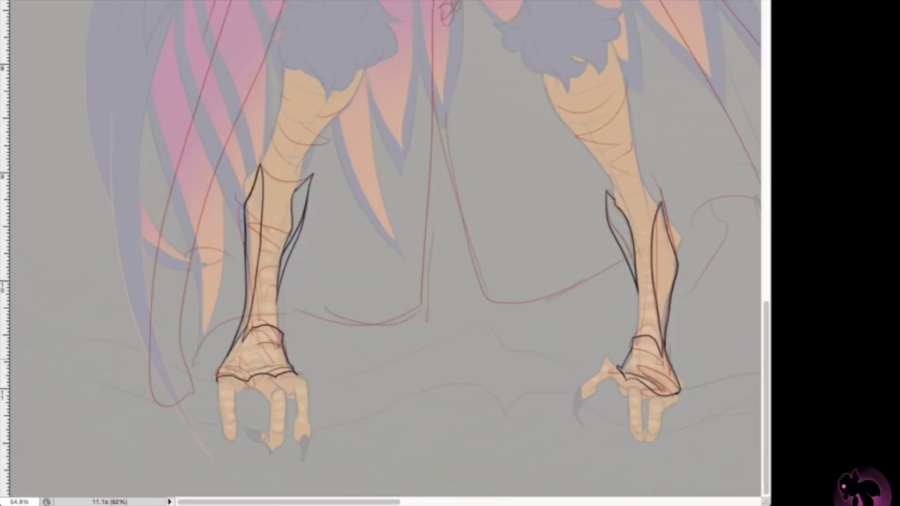
# Ink the off-shoulder garment's curved neckline, open front edge and short sleeve cuffs on both arms
pyautogui.scroll(10, 422, 254)
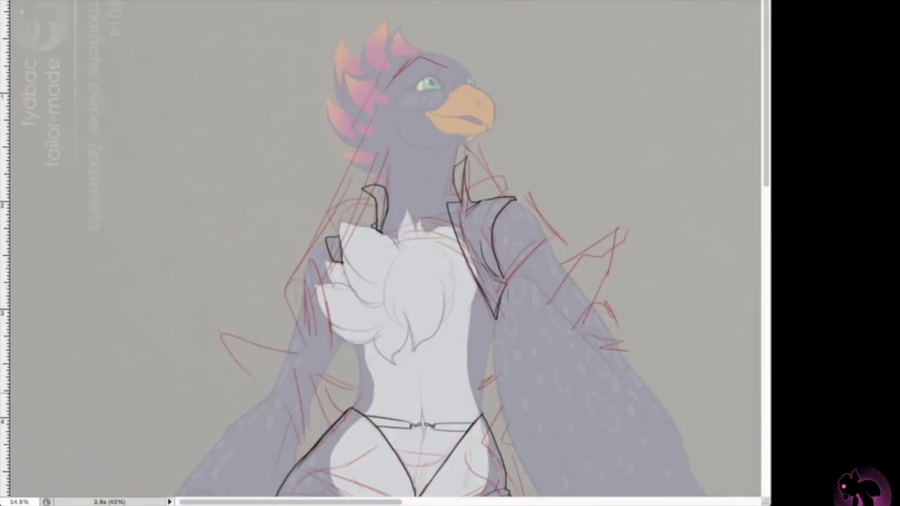
pyautogui.scroll(-3, 380, 254)
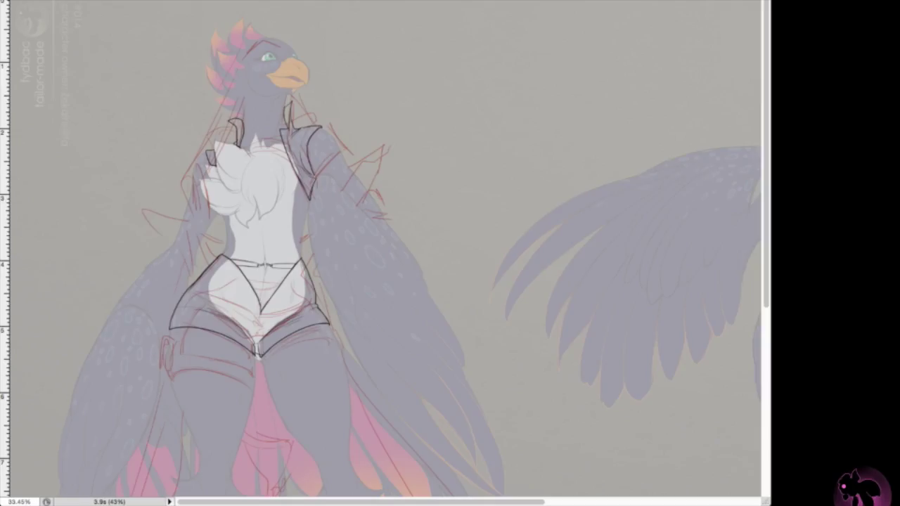
pyautogui.scroll(3, 273, 275)
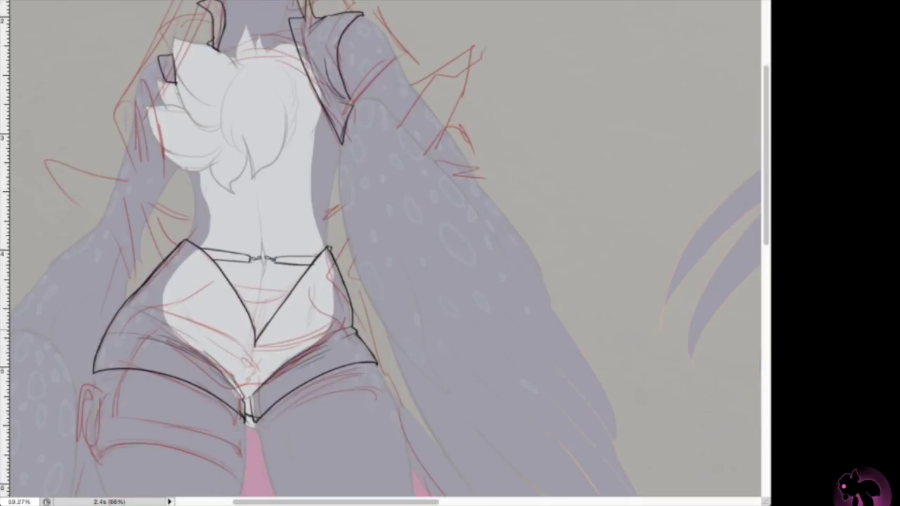
pyautogui.scroll(5, 320, 249)
pyautogui.moveTo(377, 266); pyautogui.dragTo(443, 281)
pyautogui.moveTo(360, 313); pyautogui.dragTo(377, 393)
pyautogui.moveTo(347, 266); pyautogui.dragTo(383, 265)
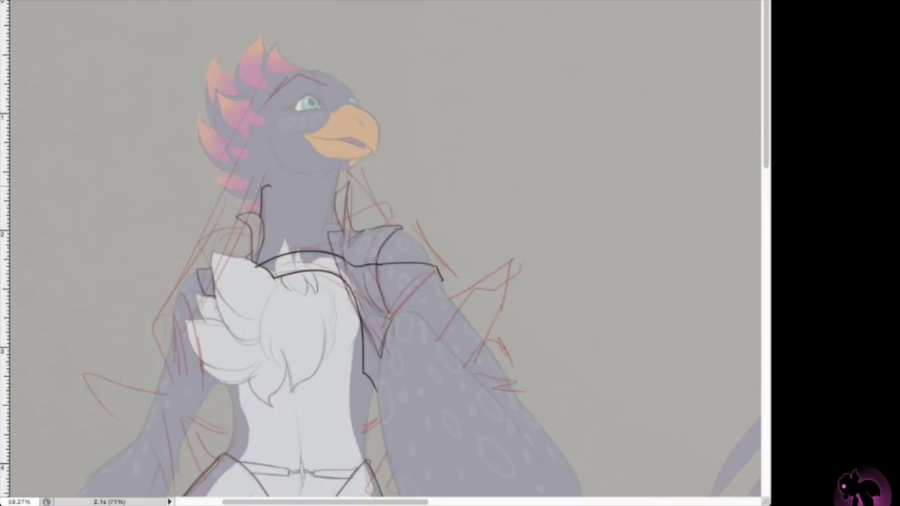
pyautogui.moveTo(212, 286)
pyautogui.mouseDown()
pyautogui.moveTo(172, 301)
pyautogui.moveTo(204, 321)
pyautogui.mouseUp()
pyautogui.moveTo(214, 284); pyautogui.dragTo(215, 299)
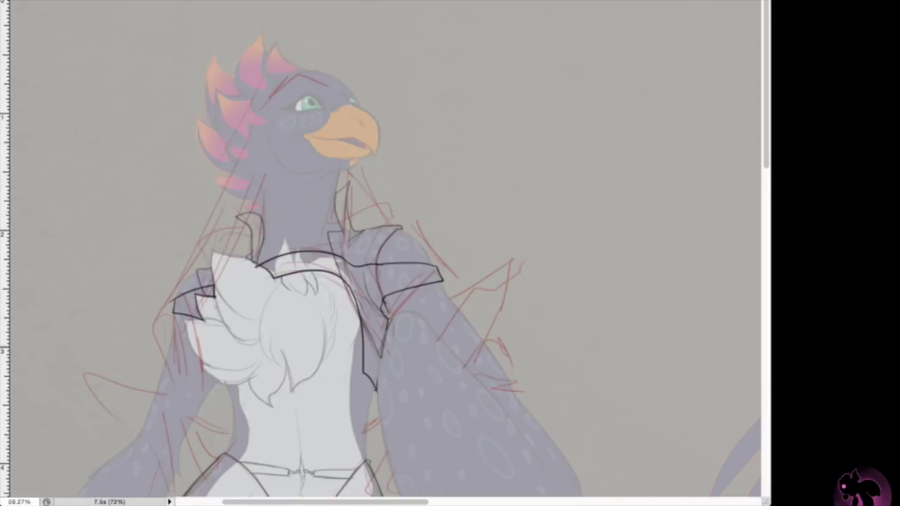
# Ink the low crossed waistband of the shorts, following the red sketch across both hips
pyautogui.scroll(-3, 380, 253)
pyautogui.moveTo(351, 312); pyautogui.dragTo(427, 272)
pyautogui.moveTo(248, 264); pyautogui.dragTo(340, 325)
pyautogui.moveTo(239, 280); pyautogui.dragTo(341, 314)
pyautogui.moveTo(399, 294); pyautogui.dragTo(430, 282)
pyautogui.moveTo(253, 270); pyautogui.dragTo(323, 300)
# Ink the left-hand thigh's outer edge, the shorts' leg panel and the strap around the thigh
pyautogui.moveTo(345, 299); pyautogui.dragTo(349, 305)
pyautogui.moveTo(351, 307); pyautogui.dragTo(353, 315)
pyautogui.moveTo(216, 325)
pyautogui.mouseDown()
pyautogui.moveTo(231, 344)
pyautogui.moveTo(226, 380)
pyautogui.mouseUp()
pyautogui.moveTo(247, 260); pyautogui.dragTo(226, 318)
pyautogui.moveTo(265, 283)
pyautogui.mouseDown()
pyautogui.moveTo(244, 343)
pyautogui.moveTo(342, 371)
pyautogui.mouseUp()
pyautogui.moveTo(226, 380); pyautogui.dragTo(351, 388)
# Ink the pointed foot plate and the upper leg wraps on the front-view figure's left-hand leg
pyautogui.scroll(3, 380, 253)
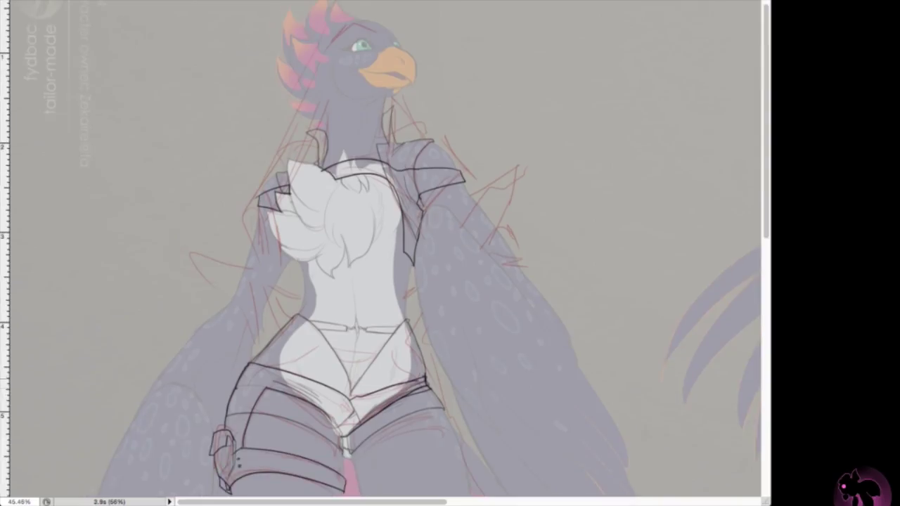
pyautogui.scroll(2, 240, 364)
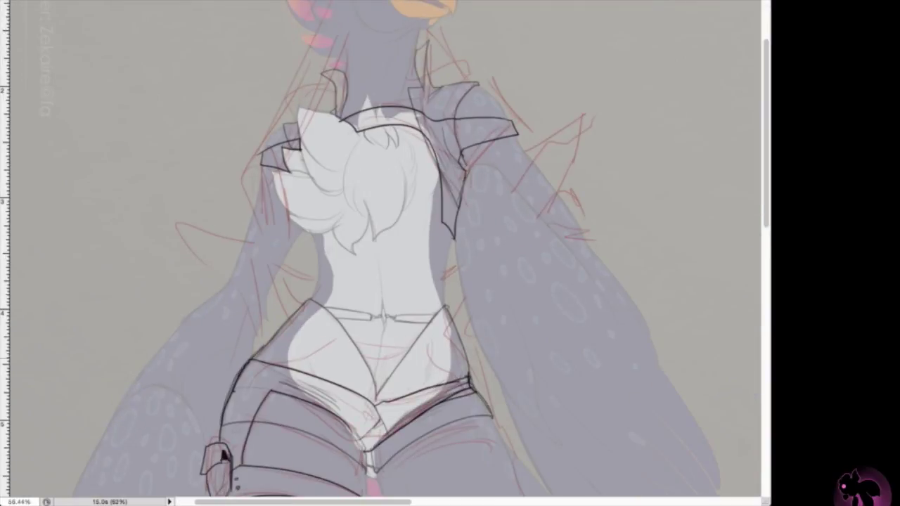
pyautogui.scroll(-12, 380, 253)
pyautogui.moveTo(145, 422); pyautogui.dragTo(185, 444)
pyautogui.moveTo(166, 391); pyautogui.dragTo(182, 434)
pyautogui.moveTo(172, 303); pyautogui.dragTo(208, 245)
pyautogui.moveTo(250, 200); pyautogui.dragTo(203, 280)
pyautogui.moveTo(212, 206); pyautogui.dragTo(215, 240)
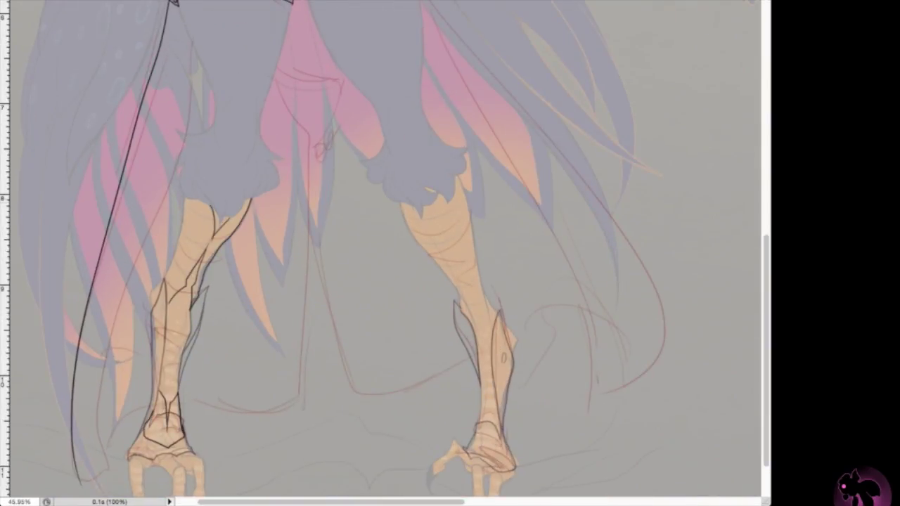
# Ink the outer contour of the left-hand shin and cross straps above the ankle
pyautogui.moveTo(182, 195)
pyautogui.mouseDown()
pyautogui.moveTo(148, 329)
pyautogui.moveTo(145, 430)
pyautogui.mouseUp()
pyautogui.moveTo(156, 302); pyautogui.dragTo(169, 395)
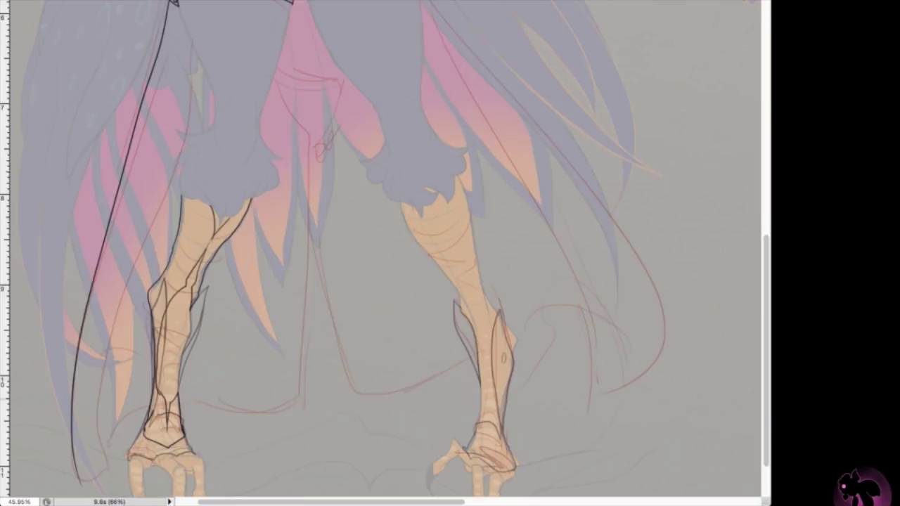
pyautogui.moveTo(156, 380); pyautogui.dragTo(174, 395)
pyautogui.moveTo(158, 397); pyautogui.dragTo(180, 378)
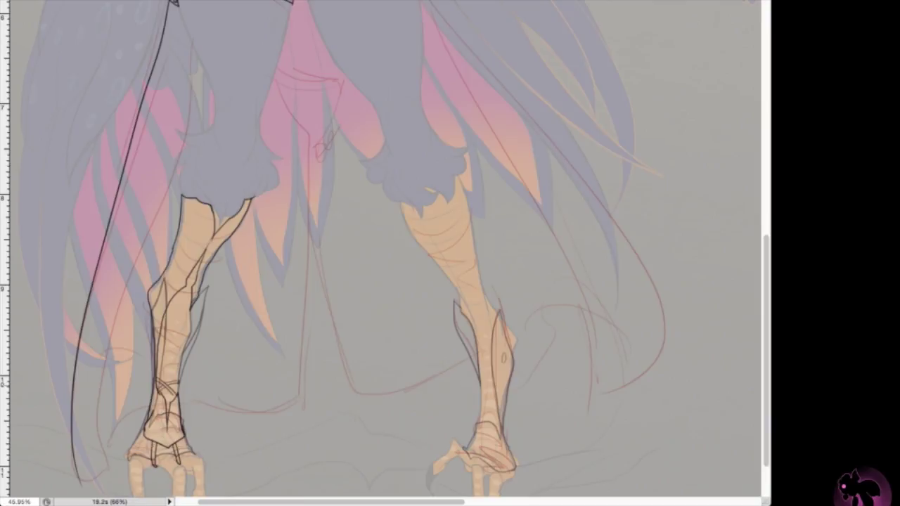
# Ink the coat's pointed flap slipping off the left-hand arm and its folded edge at the waist
pyautogui.scroll(-1, 380, 253)
pyautogui.scroll(-3, 380, 253)
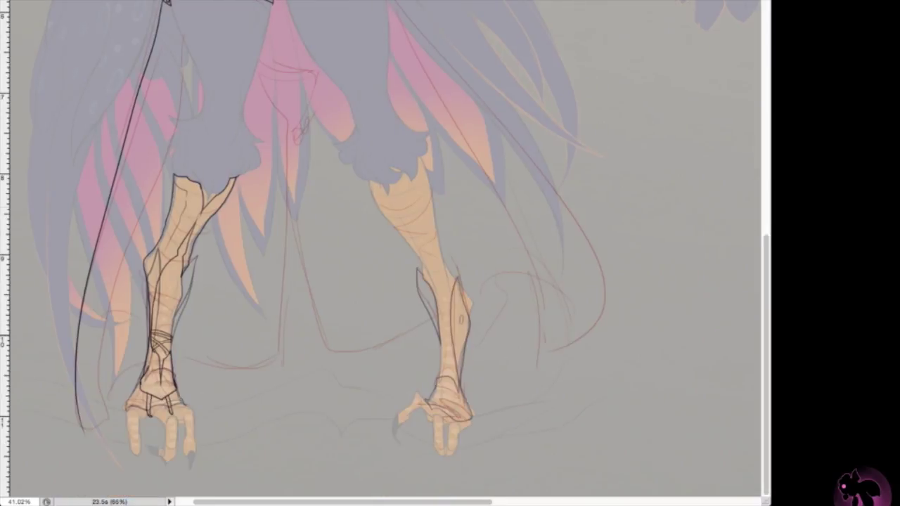
pyautogui.scroll(10, 380, 253)
pyautogui.moveTo(211, 229); pyautogui.dragTo(239, 293)
pyautogui.moveTo(216, 220); pyautogui.dragTo(222, 239)
pyautogui.moveTo(248, 242); pyautogui.dragTo(275, 251)
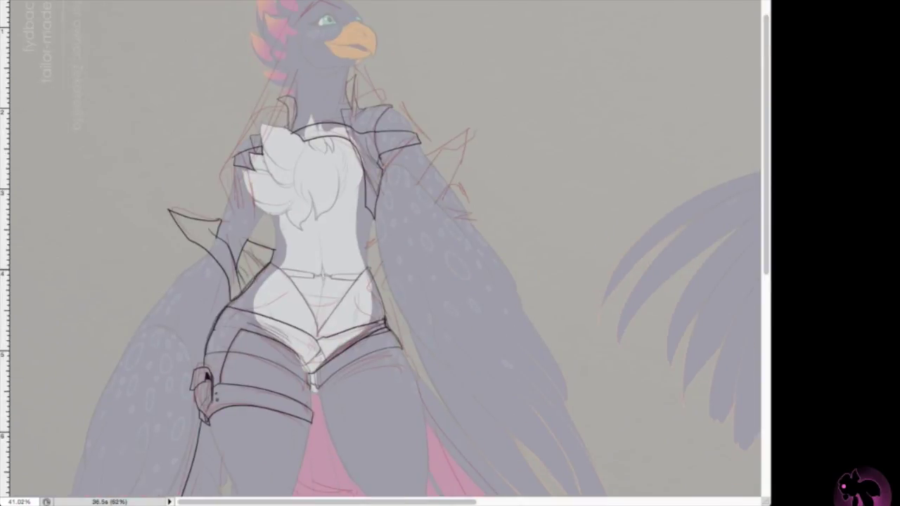
# Ink the coat's long left-hand tail with its pointed tip and hem, plus the band and inner edge between the legs
pyautogui.scroll(-1, 380, 253)
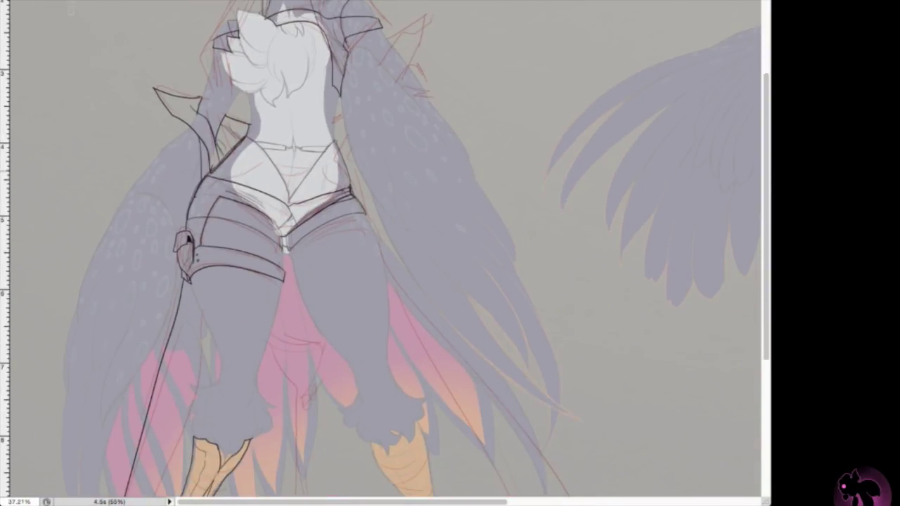
pyautogui.scroll(-5, 380, 254)
pyautogui.moveTo(197, 63); pyautogui.dragTo(137, 433)
pyautogui.moveTo(109, 379); pyautogui.dragTo(140, 471)
pyautogui.moveTo(137, 390); pyautogui.dragTo(169, 376)
pyautogui.moveTo(267, 106); pyautogui.dragTo(193, 380)
pyautogui.moveTo(296, 334); pyautogui.dragTo(284, 363)
# Ink the left-hand thigh and feathered knee contour, and close the curved coat panel between the legs
pyautogui.moveTo(271, 106)
pyautogui.mouseDown()
pyautogui.moveTo(327, 114)
pyautogui.moveTo(260, 134)
pyautogui.moveTo(255, 267)
pyautogui.mouseUp()
pyautogui.scroll(1, 380, 253)
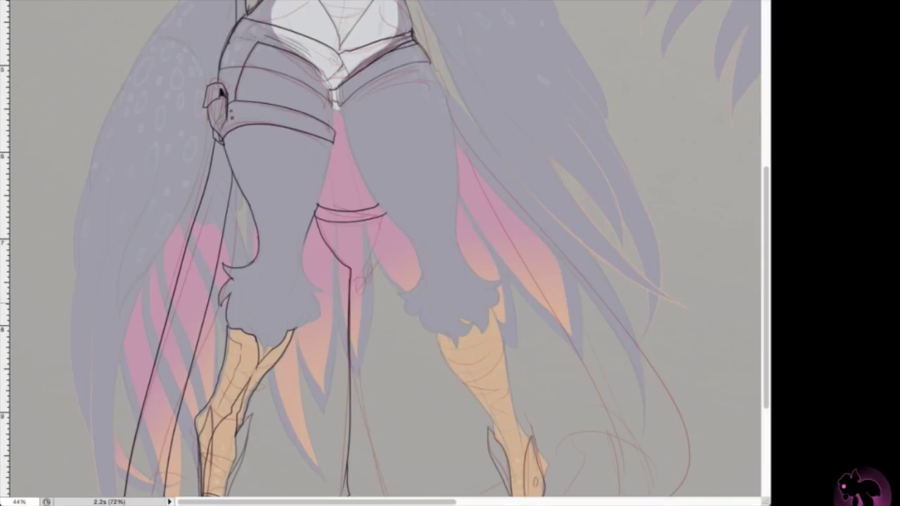
pyautogui.moveTo(316, 239); pyautogui.dragTo(303, 327)
pyautogui.moveTo(365, 257); pyautogui.dragTo(351, 300)
# Ink a tied cloth with two loose ends around the right-hand leg below the knee feathers
pyautogui.scroll(5, 380, 254)
pyautogui.scroll(-2, 380, 253)
pyautogui.scroll(-1, 380, 253)
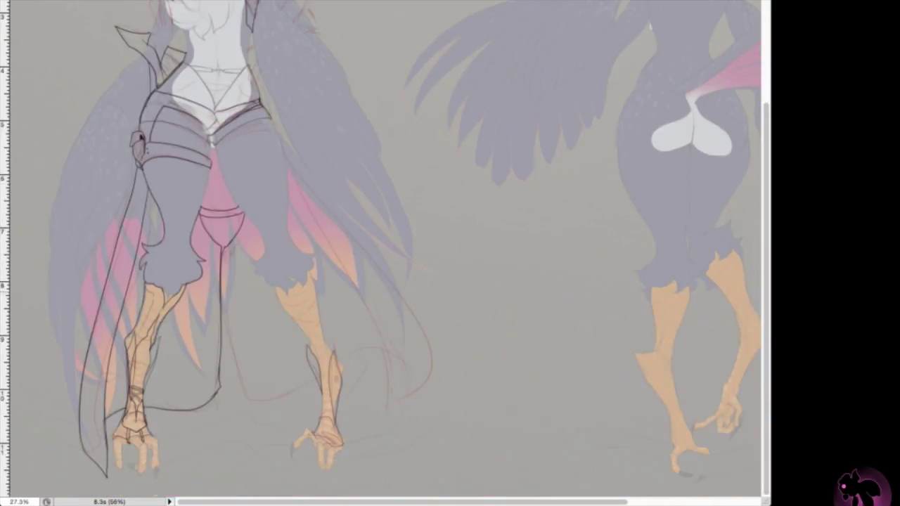
pyautogui.moveTo(290, 320)
pyautogui.mouseDown()
pyautogui.moveTo(313, 338)
pyautogui.moveTo(339, 304)
pyautogui.moveTo(346, 336)
pyautogui.mouseUp()
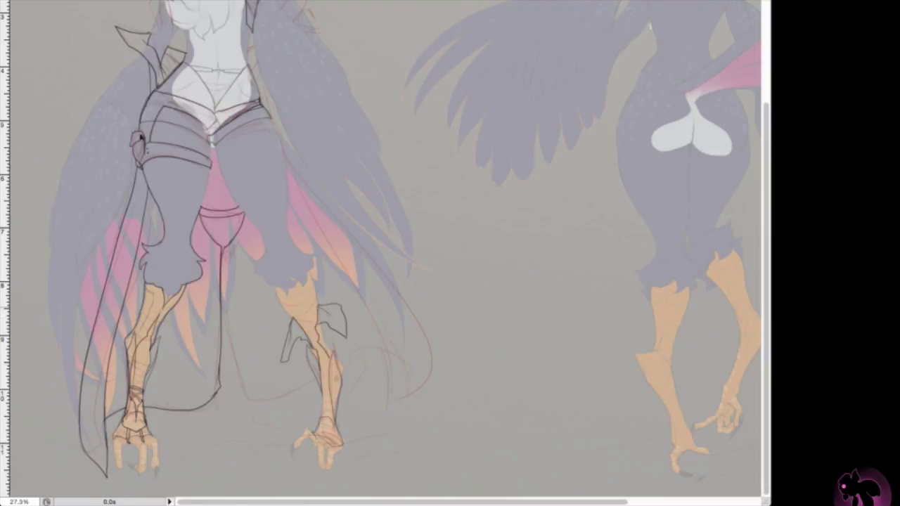
# Ink the right-hand shin contour from the tied cloth down to the ankle, with the foot plate and straps
pyautogui.scroll(1, 303, 341)
pyautogui.moveTo(323, 318); pyautogui.dragTo(341, 447)
pyautogui.scroll(1, 310, 337)
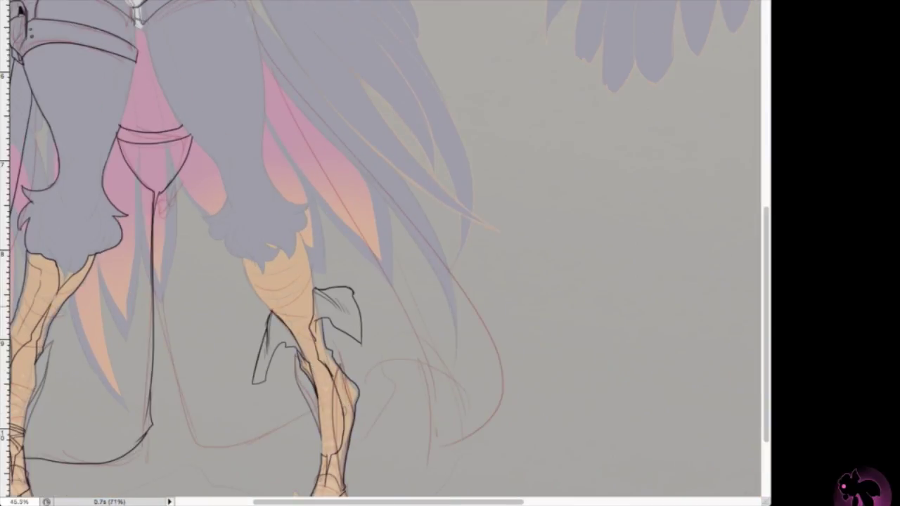
pyautogui.scroll(-1, 337, 373)
pyautogui.scroll(1, 261, 404)
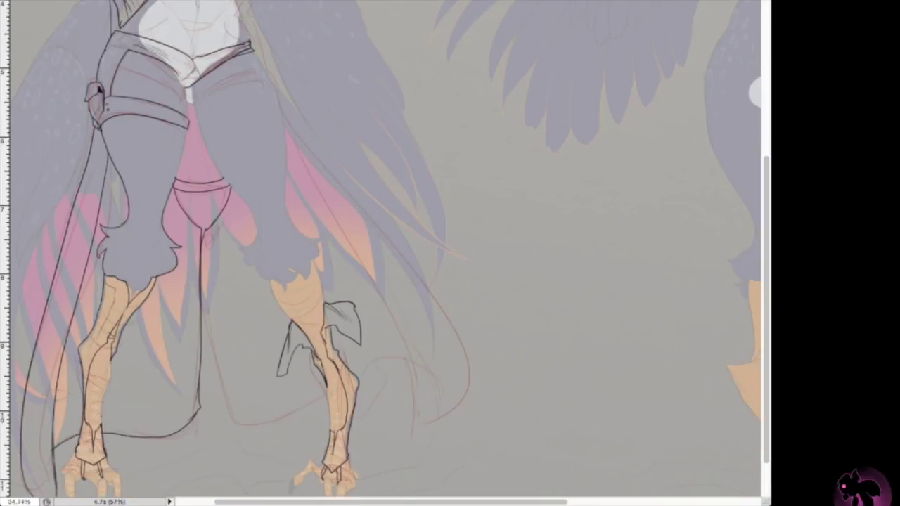
pyautogui.scroll(-1, 380, 253)
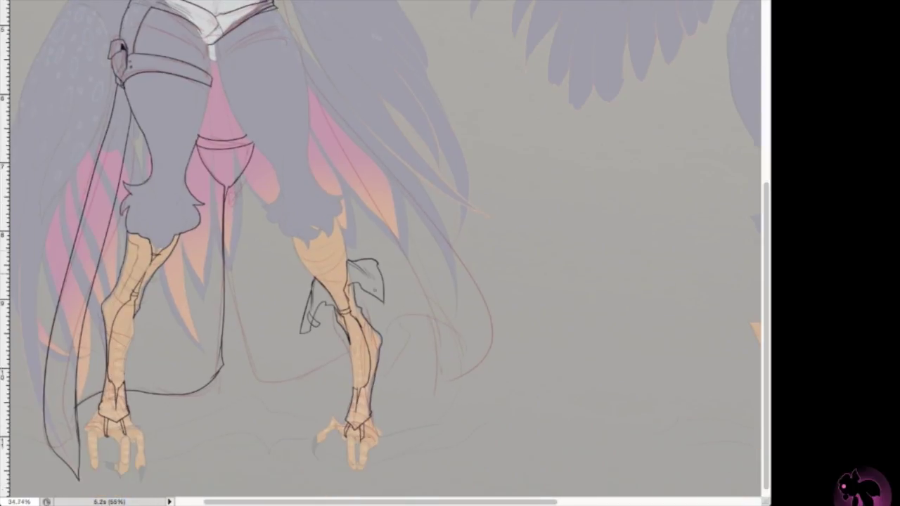
# Ink the coat's upright pointed flaps at both arms and its open edge beside the right-hand hip
pyautogui.scroll(5, 379, 253)
pyautogui.moveTo(174, 192); pyautogui.dragTo(167, 247)
pyautogui.moveTo(320, 252); pyautogui.dragTo(346, 314)
pyautogui.moveTo(345, 143)
pyautogui.mouseDown()
pyautogui.moveTo(378, 210)
pyautogui.moveTo(361, 197)
pyautogui.mouseUp()
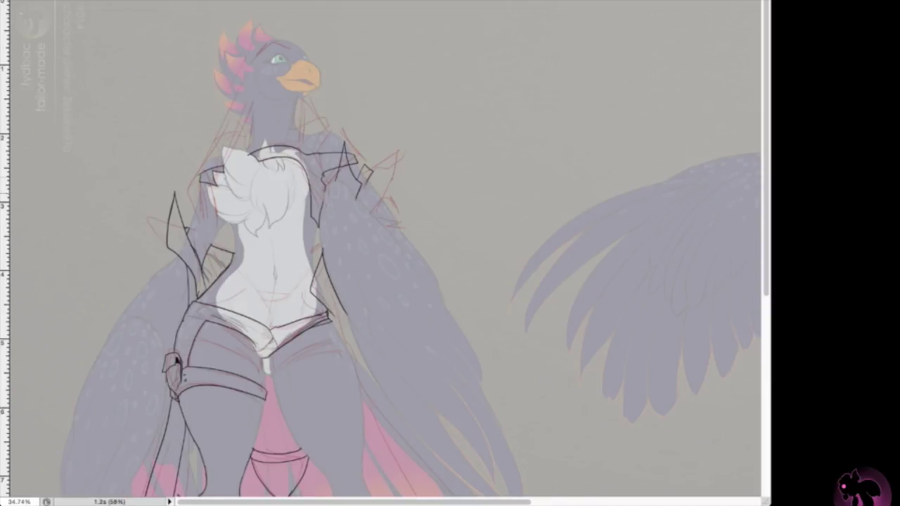
pyautogui.scroll(3, 331, 193)
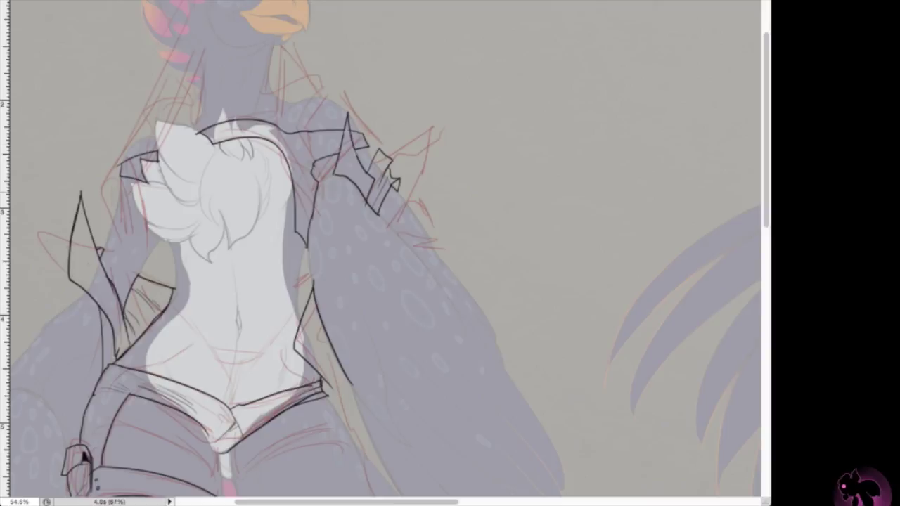
# Ink the two long edges of the coat's right-hand tail from the hip down past the knee
pyautogui.scroll(-3, 380, 253)
pyautogui.scroll(-2, 380, 254)
pyautogui.moveTo(281, 135); pyautogui.dragTo(471, 408)
pyautogui.scroll(2, 379, 253)
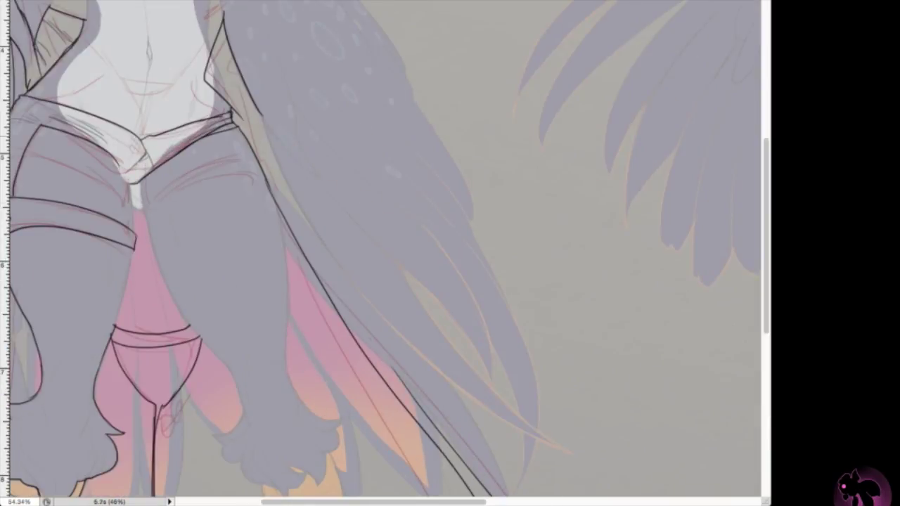
pyautogui.moveTo(422, 281); pyautogui.dragTo(360, 172)
pyautogui.moveTo(314, 198); pyautogui.dragTo(426, 387)
# Ink the inner and outer contours of the right-hand thigh down to the feathered knee
pyautogui.moveTo(134, 214); pyautogui.dragTo(204, 373)
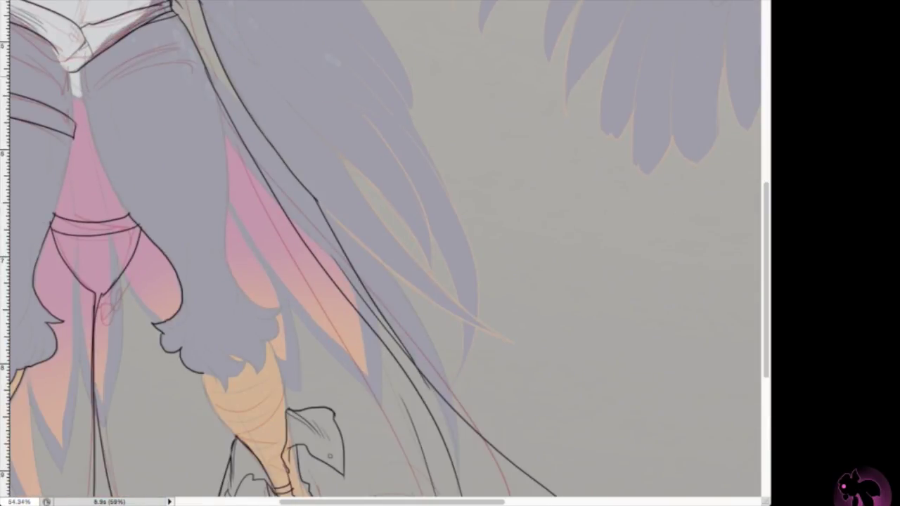
pyautogui.moveTo(211, 134); pyautogui.dragTo(288, 292)
pyautogui.moveTo(250, 176); pyautogui.dragTo(250, 92)
pyautogui.moveTo(303, 234)
pyautogui.mouseDown()
pyautogui.moveTo(307, 306)
pyautogui.moveTo(345, 376)
pyautogui.mouseUp()
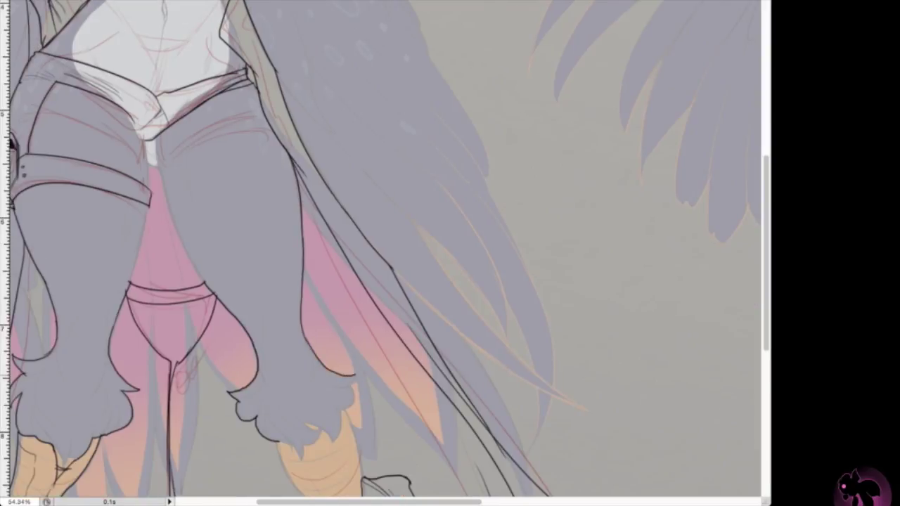
# Ink a wrapped headband across the bird's forehead and around the base of the crest
pyautogui.scroll(-2, 380, 253)
pyautogui.scroll(-3, 380, 253)
pyautogui.scroll(-2, 380, 253)
pyautogui.scroll(-2, 379, 253)
pyautogui.hscroll(-2, 380, 253)
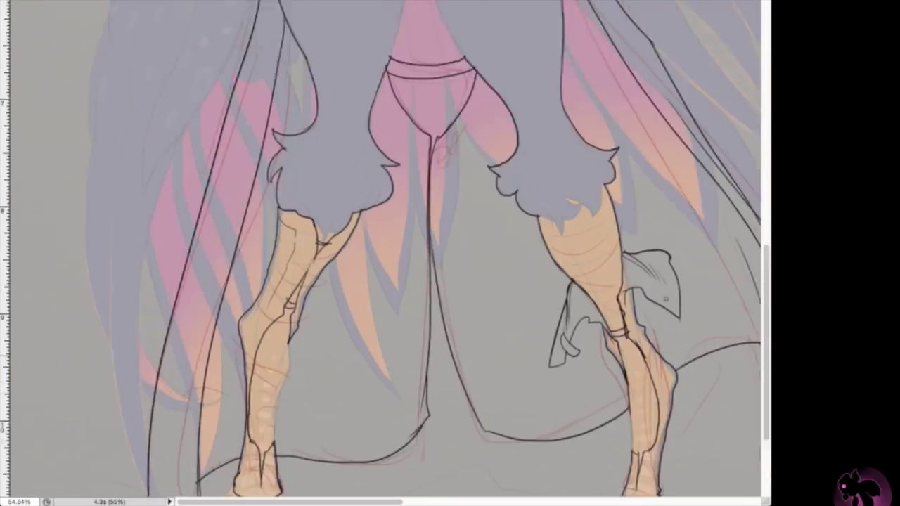
pyautogui.scroll(15, 380, 253)
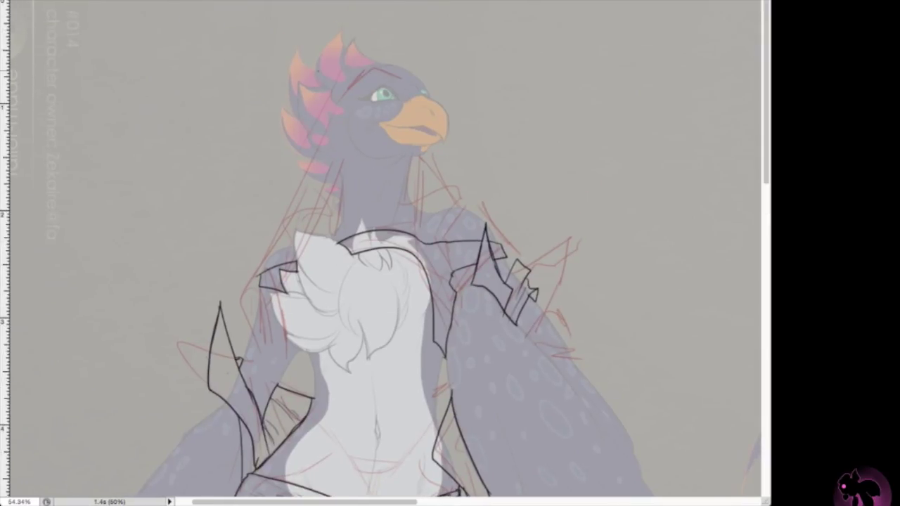
pyautogui.moveTo(316, 88); pyautogui.dragTo(380, 59)
pyautogui.moveTo(320, 132)
pyautogui.mouseDown()
pyautogui.moveTo(377, 62)
pyautogui.moveTo(398, 63)
pyautogui.mouseUp()
# Ink a hanging cord from the brooch on the chest down along the garment's open front edge
pyautogui.scroll(-10, 380, 254)
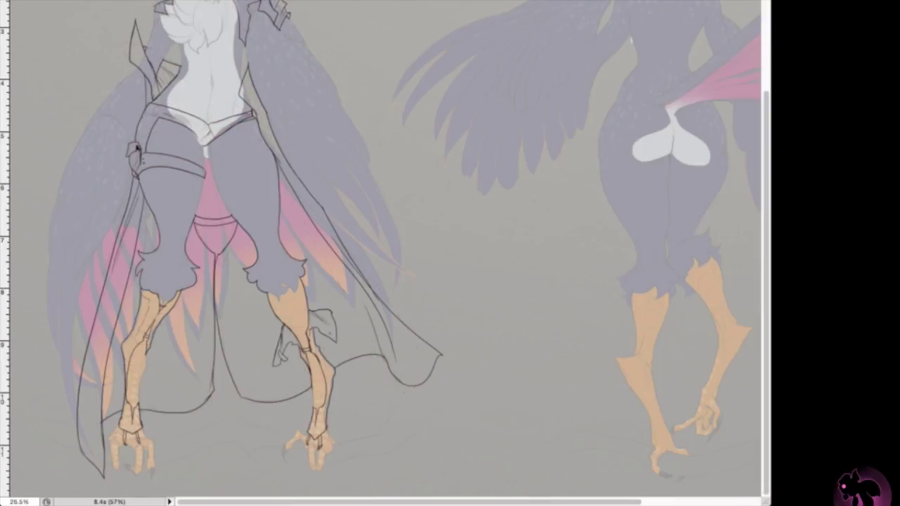
pyautogui.scroll(5, 380, 253)
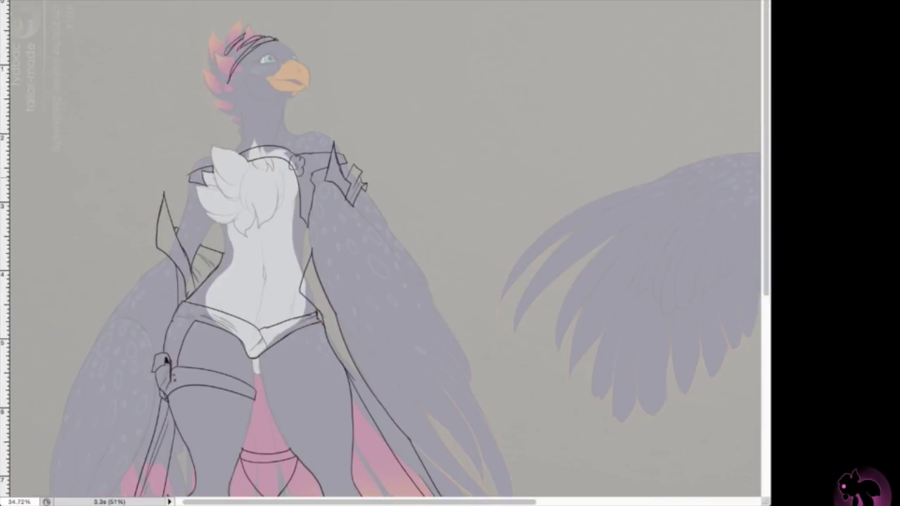
pyautogui.moveTo(282, 155); pyautogui.dragTo(288, 239)
pyautogui.scroll(-3, 289, 168)
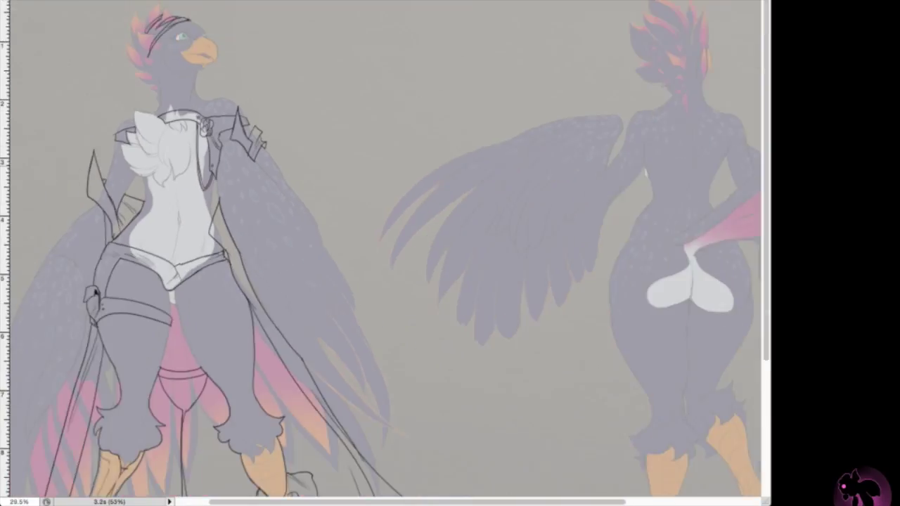
# Ink the coat's open front edge beside the waist and touch up the band lines across the chest
pyautogui.scroll(4, 289, 168)
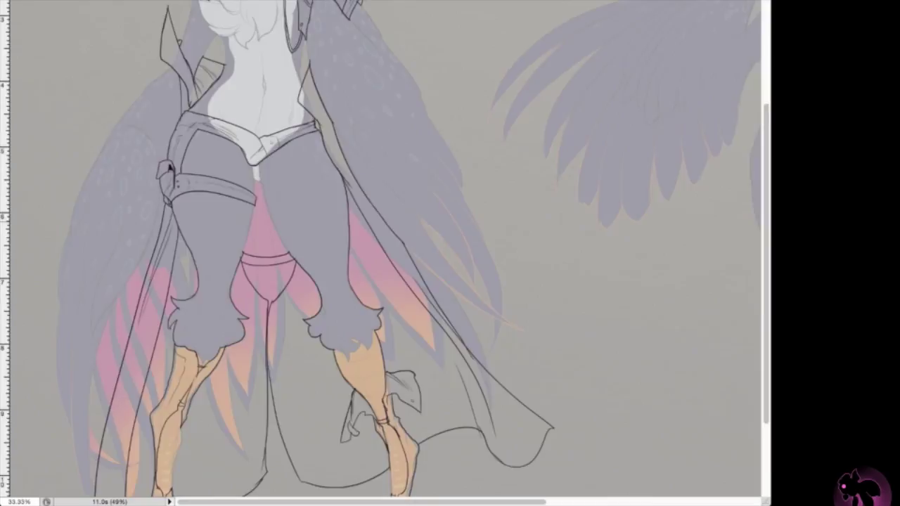
pyautogui.scroll(-2, 380, 253)
pyautogui.scroll(3, 380, 253)
pyautogui.moveTo(246, 171); pyautogui.dragTo(237, 224)
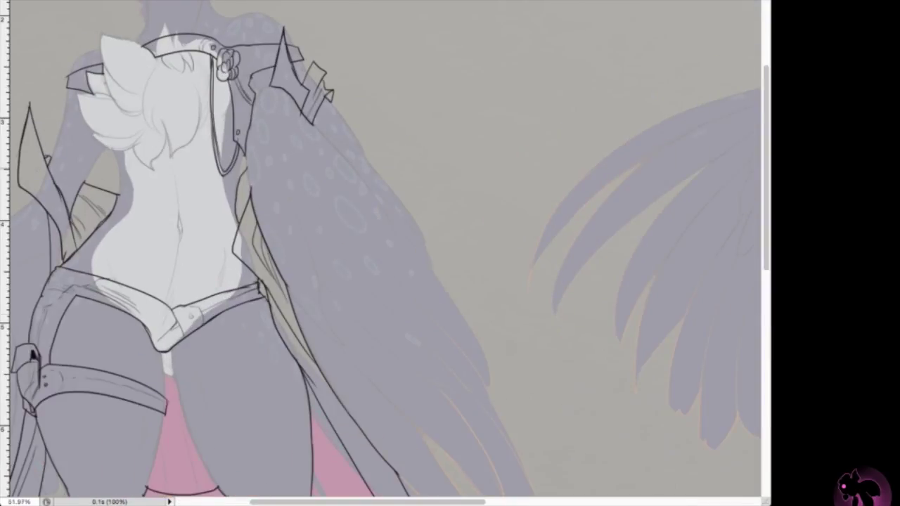
pyautogui.scroll(-2, 380, 253)
pyautogui.scroll(3, 379, 254)
pyautogui.moveTo(211, 53); pyautogui.dragTo(182, 35)
pyautogui.moveTo(129, 65); pyautogui.dragTo(114, 94)
# Select the areas enclosed by the coat outfit's line art for its colour fill
pyautogui.scroll(-10, 380, 253)
pyautogui.hotkey('ctrl', 'd')
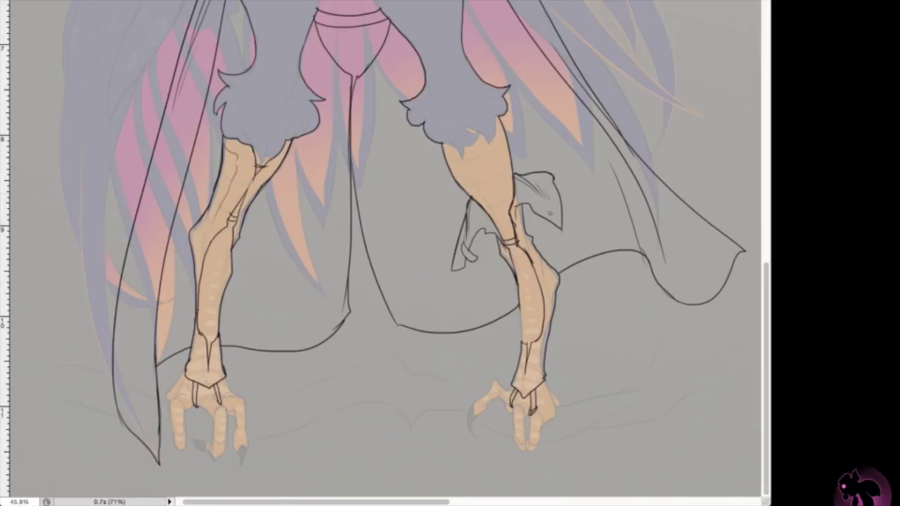
pyautogui.scroll(5, 380, 253)
pyautogui.scroll(4, 380, 253)
pyautogui.hotkey('ctrl', 'shift', 'd')
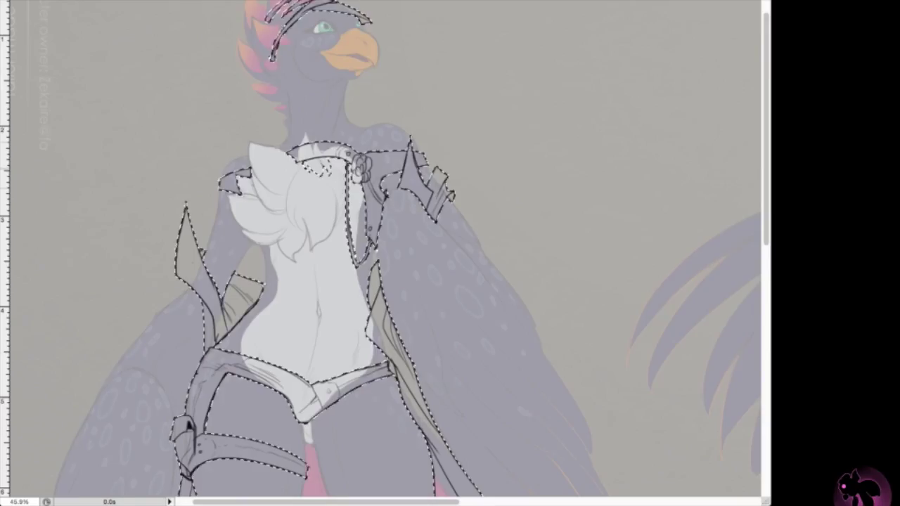
pyautogui.scroll(-8, 380, 254)
pyautogui.scroll(-2, 380, 253)
pyautogui.hotkey('ctrl', 'd')
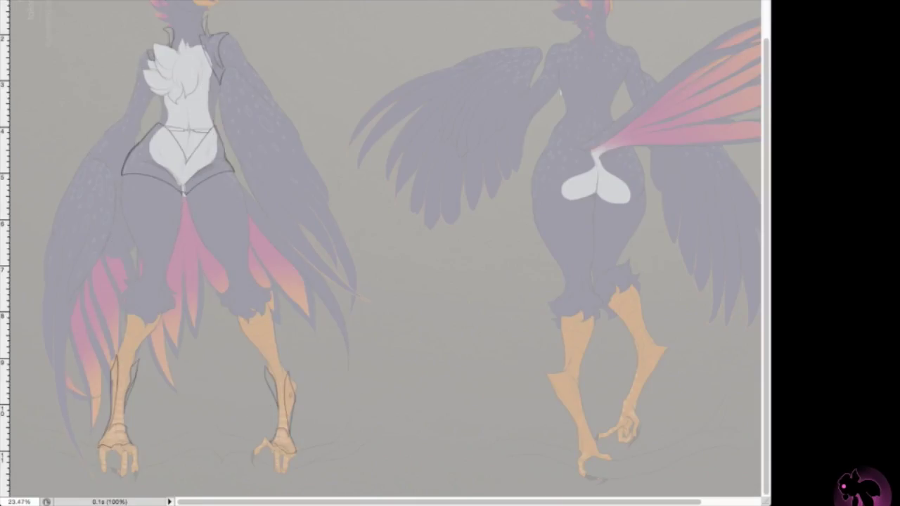
# Fill the selected shapes of the coat outfit with flat magenta and drop the selection
pyautogui.scroll(5, 380, 253)
pyautogui.hscroll(-3, 380, 253)
pyautogui.scroll(10, 380, 253)
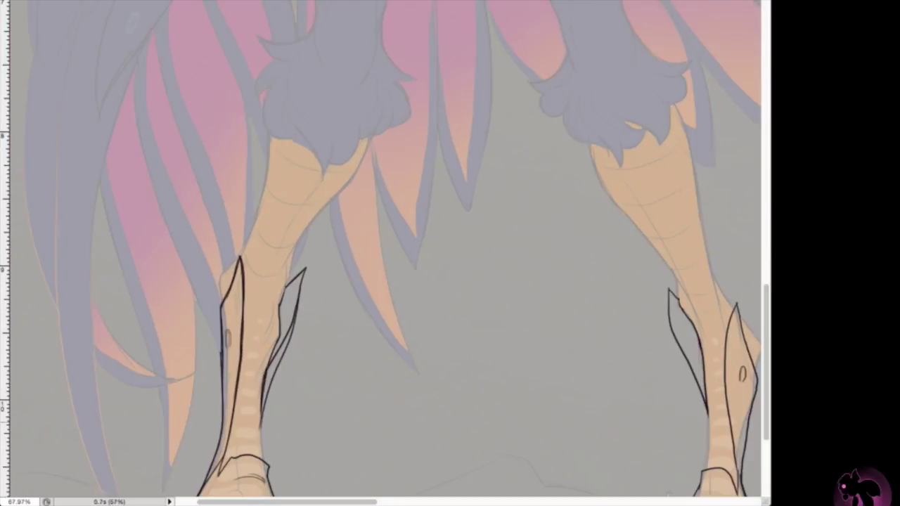
pyautogui.scroll(-6, 380, 253)
pyautogui.hotkey('ctrl', 'shift', 'd')
pyautogui.hotkey('ctrl', 'd')
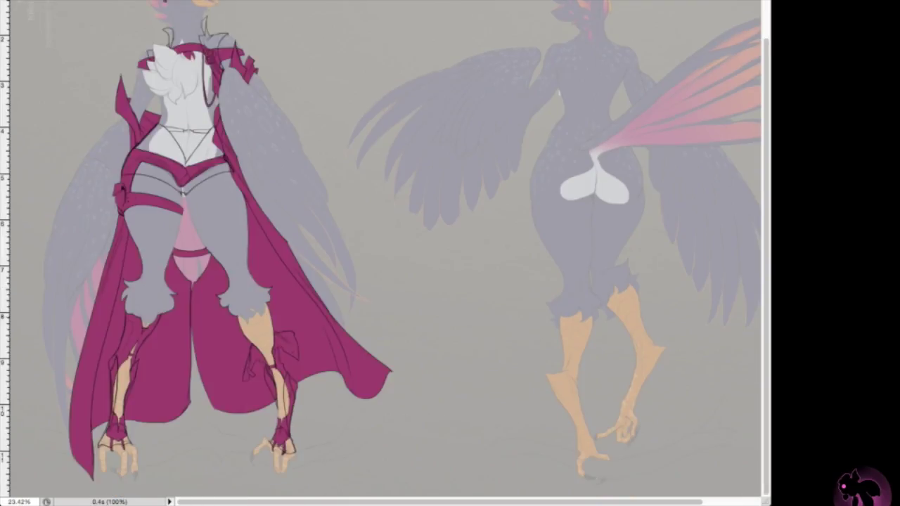
# Lasso the shoulder area and the hips and colour the shoulder pieces and shorts with shaded turquoise
pyautogui.scroll(2, 380, 253)
pyautogui.moveTo(106, 22); pyautogui.dragTo(285, 169)
pyautogui.moveTo(102, 158); pyautogui.dragTo(274, 267)
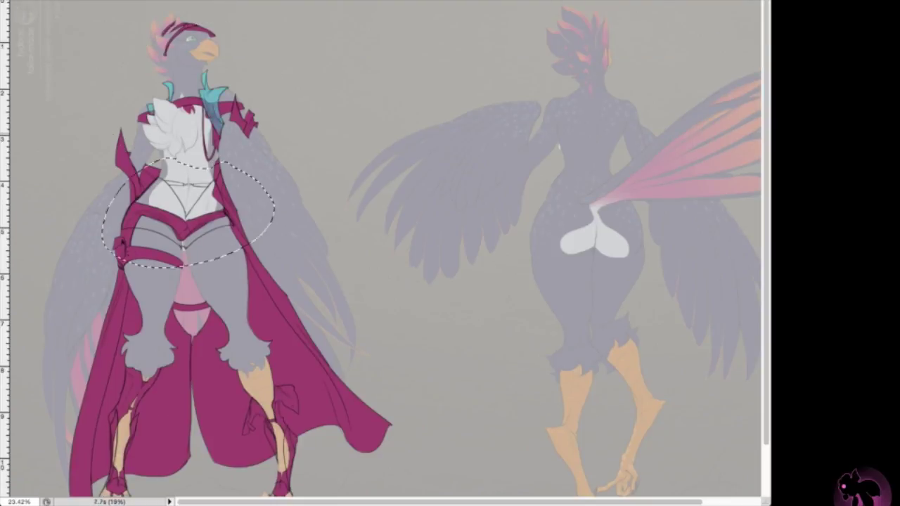
pyautogui.moveTo(137, 187); pyautogui.dragTo(226, 211)
pyautogui.hotkey('ctrl', 'd')
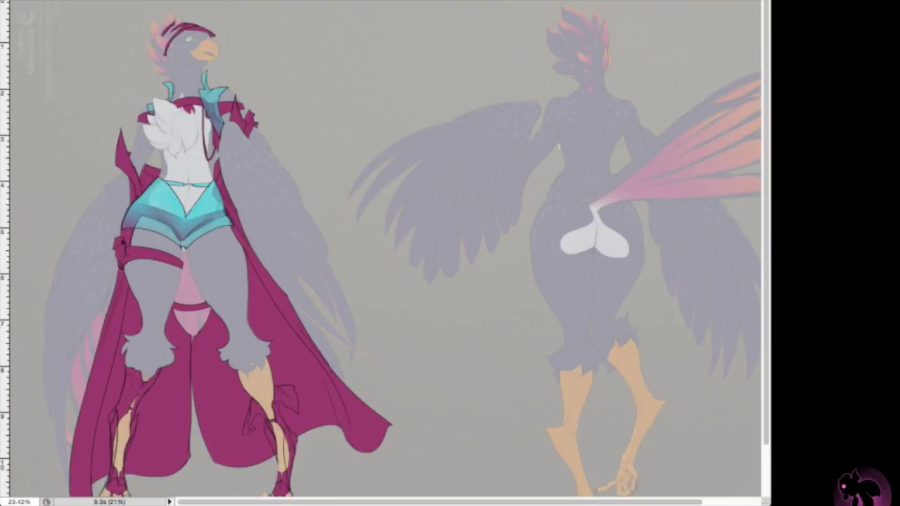
# Bring the coat's edge over the shorts and colour the lassoed shin and foot guards with shaded turquoise
pyautogui.scroll(3, 190, 211)
pyautogui.moveTo(211, 169); pyautogui.dragTo(232, 229)
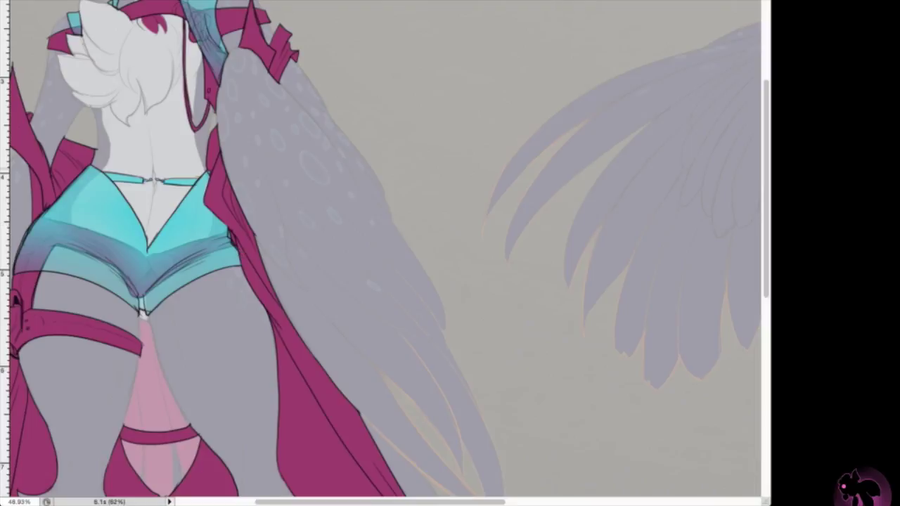
pyautogui.scroll(-3, 380, 253)
pyautogui.moveTo(121, 282); pyautogui.dragTo(191, 452)
pyautogui.moveTo(218, 310); pyautogui.dragTo(331, 458)
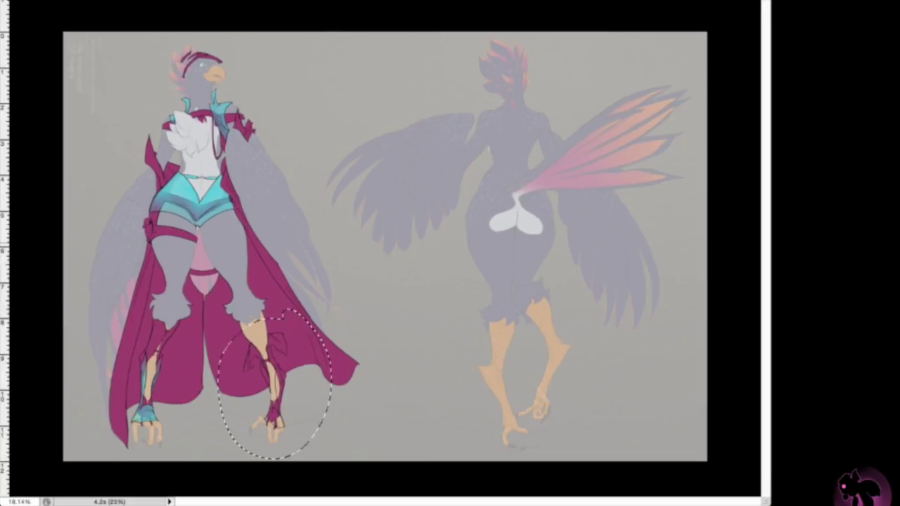
pyautogui.hotkey('ctrl', 'd')
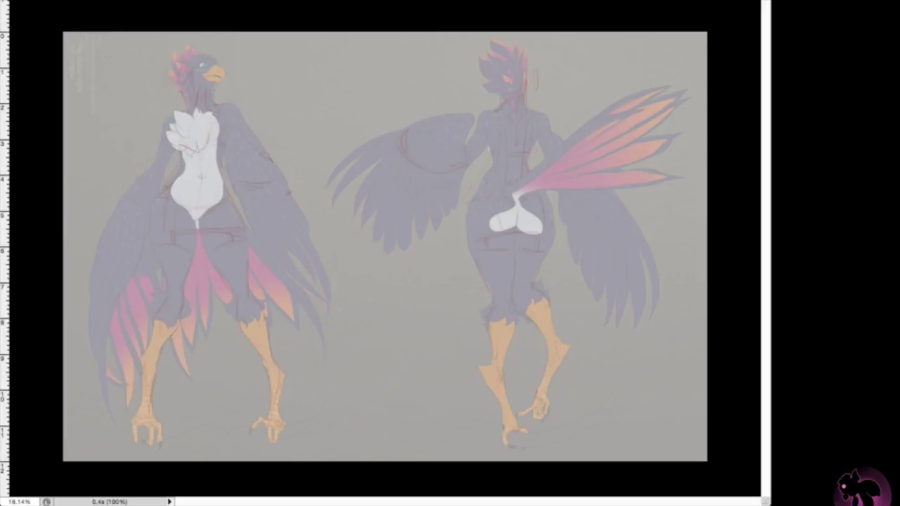
# Ink the next outfit's high pointed collar around the front view's neck, with a tall loop rising behind the cheek
pyautogui.scroll(5, 160, 54)
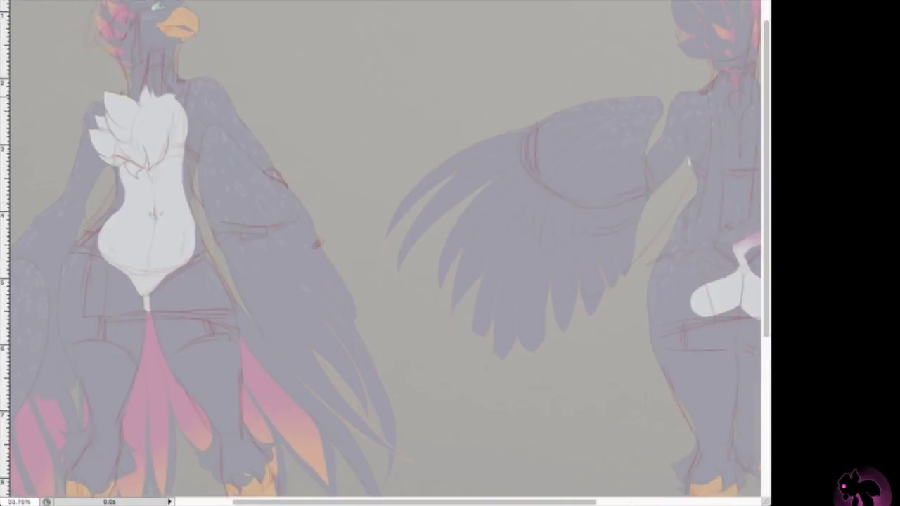
pyautogui.moveTo(242, 140)
pyautogui.mouseDown()
pyautogui.moveTo(215, 134)
pyautogui.moveTo(234, 192)
pyautogui.mouseUp()
pyautogui.moveTo(242, 140)
pyautogui.mouseDown()
pyautogui.moveTo(304, 177)
pyautogui.moveTo(234, 199)
pyautogui.moveTo(306, 176)
pyautogui.mouseUp()
pyautogui.hotkey('ctrl', 'z')
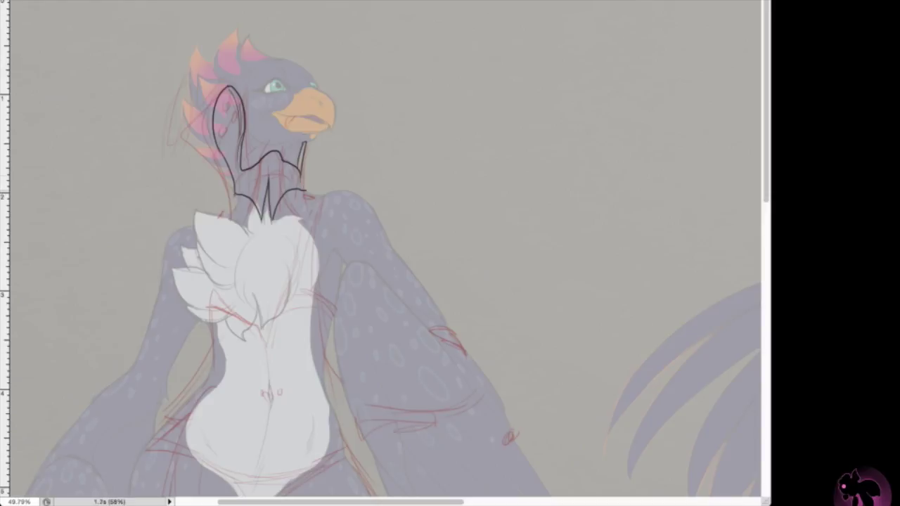
# Ink a segmented cuff across the right-hand wing with a curved cord running up the wing's outer edge
pyautogui.scroll(-2, 380, 253)
pyautogui.moveTo(298, 234)
pyautogui.mouseDown()
pyautogui.moveTo(349, 241)
pyautogui.moveTo(289, 255)
pyautogui.moveTo(332, 291)
pyautogui.mouseUp()
pyautogui.scroll(-3, 379, 253)
pyautogui.moveTo(330, 257); pyautogui.dragTo(404, 267)
pyautogui.moveTo(363, 285); pyautogui.dragTo(407, 263)
pyautogui.moveTo(336, 281); pyautogui.dragTo(395, 266)
pyautogui.moveTo(405, 266); pyautogui.dragTo(457, 241)
# Ink a short band on the right-hand upper arm and a strap across the right-hand side of the chest
pyautogui.moveTo(399, 182)
pyautogui.mouseDown()
pyautogui.moveTo(437, 203)
pyautogui.moveTo(330, 302)
pyautogui.mouseUp()
pyautogui.moveTo(248, 238); pyautogui.dragTo(292, 255)
pyautogui.hotkey('ctrl', 'z')
pyautogui.moveTo(307, 284); pyautogui.dragTo(332, 339)
pyautogui.moveTo(218, 355); pyautogui.dragTo(237, 363)
pyautogui.hotkey('ctrl', '-')
pyautogui.scroll(-2, 380, 253)
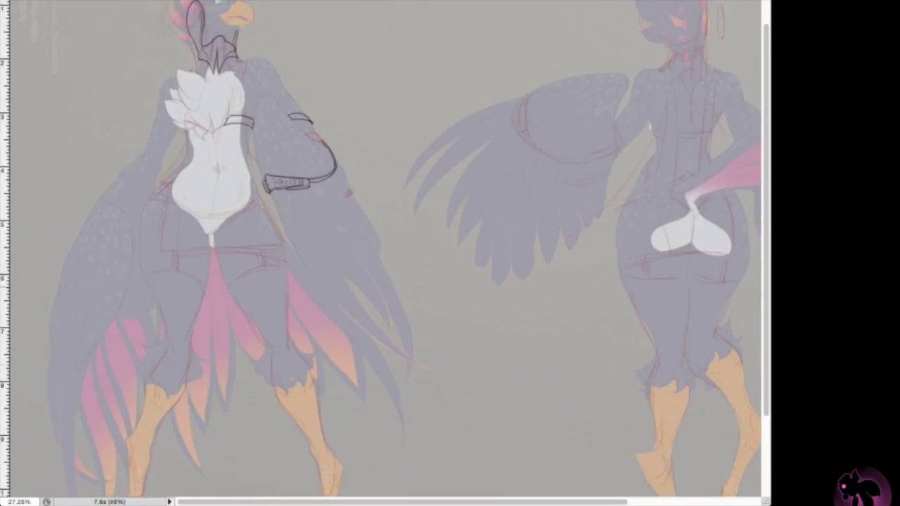
# Ink a thin belt curving across the front view's hips with a V-shaped brief below it
pyautogui.hotkey('ctrl', '+')
pyautogui.moveTo(293, 181); pyautogui.dragTo(169, 201)
pyautogui.moveTo(119, 170); pyautogui.dragTo(211, 203)
pyautogui.moveTo(169, 197); pyautogui.dragTo(191, 210)
pyautogui.moveTo(259, 208)
pyautogui.mouseDown()
pyautogui.moveTo(211, 240)
pyautogui.moveTo(257, 211)
pyautogui.mouseUp()
pyautogui.hotkey('ctrl', 'z')
pyautogui.moveTo(297, 186); pyautogui.dragTo(238, 200)
pyautogui.scroll(3, 380, 254)
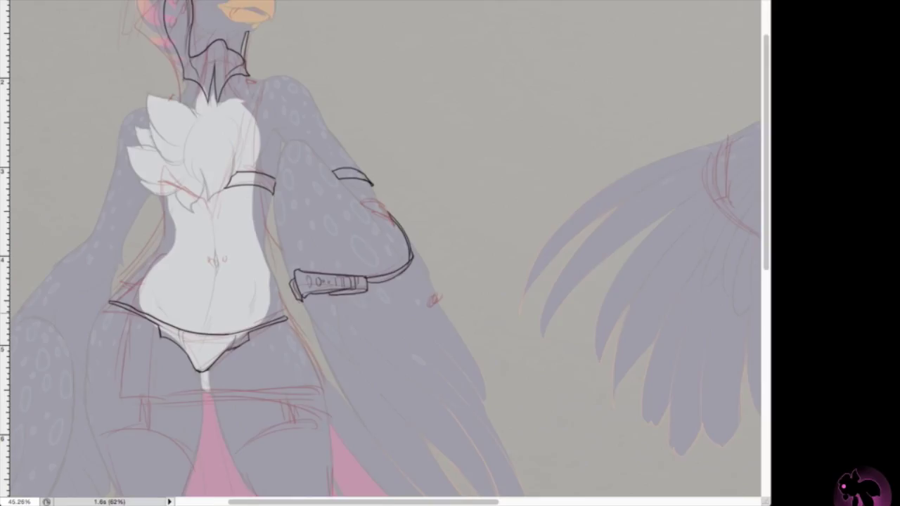
# Ink the left-hand garter strap hanging from the belt and the curved top edge of its stocking
pyautogui.scroll(-5, 380, 254)
pyautogui.moveTo(259, 95)
pyautogui.mouseDown()
pyautogui.moveTo(260, 212)
pyautogui.moveTo(240, 320)
pyautogui.mouseUp()
pyautogui.moveTo(260, 208); pyautogui.dragTo(314, 244)
pyautogui.scroll(-3, 380, 253)
pyautogui.moveTo(259, 183); pyautogui.dragTo(276, 243)
pyautogui.scroll(-3, 380, 253)
# Ink the long side contours of the left-hand stocking down past the knee
pyautogui.moveTo(261, 106)
pyautogui.mouseDown()
pyautogui.moveTo(211, 298)
pyautogui.moveTo(210, 406)
pyautogui.moveTo(243, 422)
pyautogui.mouseUp()
pyautogui.moveTo(248, 269); pyautogui.dragTo(225, 403)
pyautogui.scroll(2, 379, 254)
pyautogui.moveTo(223, 318); pyautogui.dragTo(211, 376)
pyautogui.moveTo(297, 260); pyautogui.dragTo(233, 336)
# Ink the remaining contours and inner seam lines of the left-hand stocking
pyautogui.moveTo(252, 100); pyautogui.dragTo(278, 208)
pyautogui.moveTo(308, 117); pyautogui.dragTo(306, 189)
pyautogui.hotkey('ctrl', 'z')
pyautogui.moveTo(336, 94)
pyautogui.mouseDown()
pyautogui.moveTo(308, 180)
pyautogui.moveTo(306, 235)
pyautogui.mouseUp()
pyautogui.moveTo(307, 238); pyautogui.dragTo(249, 356)
# Ink small stud piercings on the beak and on both sides of the navel
pyautogui.scroll(10, 380, 253)
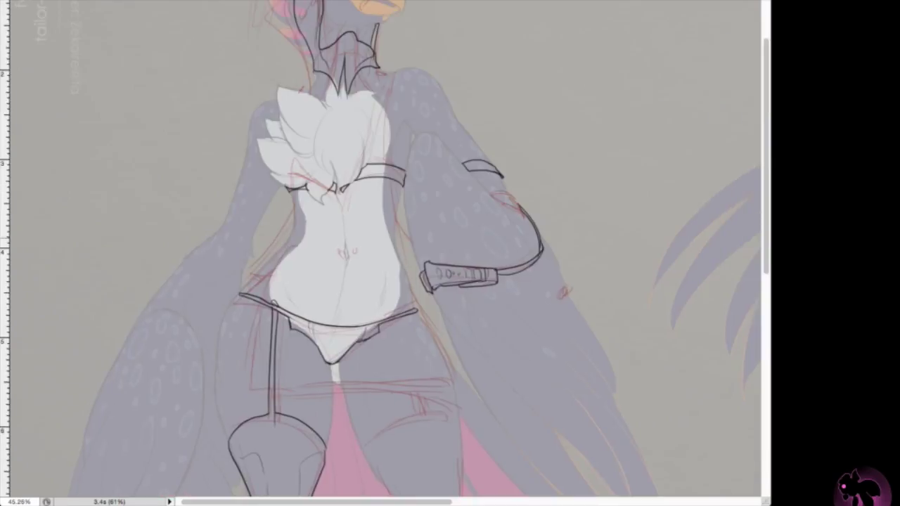
pyautogui.scroll(3, 380, 253)
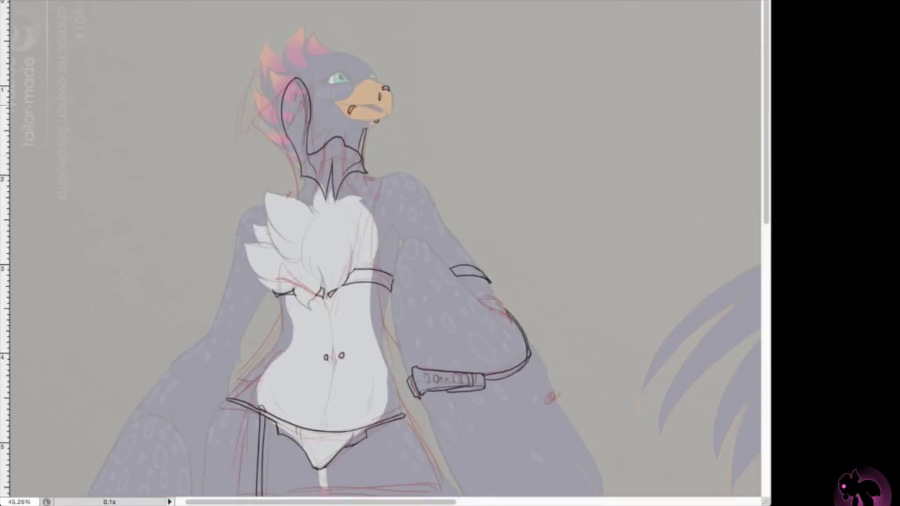
# Ink the left-hand lower leg's contours down toward the foot
pyautogui.scroll(-10, 380, 253)
pyautogui.scroll(-3, 380, 253)
pyautogui.scroll(3, 380, 253)
pyautogui.moveTo(223, 339)
pyautogui.mouseDown()
pyautogui.moveTo(215, 391)
pyautogui.moveTo(208, 380)
pyautogui.mouseUp()
pyautogui.moveTo(210, 188); pyautogui.dragTo(199, 251)
pyautogui.moveTo(283, 160); pyautogui.dragTo(242, 232)
# Ink the right-hand stocking's inner and outer contours from the knee down to the ankle
pyautogui.hscroll(3, 380, 253)
pyautogui.moveTo(394, 398); pyautogui.dragTo(434, 425)
pyautogui.moveTo(331, 117); pyautogui.dragTo(388, 258)
pyautogui.moveTo(387, 256); pyautogui.dragTo(401, 306)
pyautogui.moveTo(374, 121)
pyautogui.mouseDown()
pyautogui.moveTo(417, 264)
pyautogui.moveTo(441, 295)
pyautogui.moveTo(403, 388)
pyautogui.mouseUp()
pyautogui.hscroll(1, 380, 253)
pyautogui.moveTo(424, 318); pyautogui.dragTo(426, 426)
pyautogui.moveTo(385, 261); pyautogui.dragTo(402, 319)
pyautogui.moveTo(426, 322); pyautogui.dragTo(429, 341)
pyautogui.moveTo(421, 272); pyautogui.dragTo(419, 314)
# Ink the right-hand stocking's curved top edge and thigh contours, with a double-lined garter strap up to the belt
pyautogui.scroll(6, 380, 254)
pyautogui.moveTo(288, 195); pyautogui.dragTo(336, 162)
pyautogui.moveTo(384, 275); pyautogui.dragTo(385, 299)
pyautogui.moveTo(349, 161); pyautogui.dragTo(377, 171)
pyautogui.moveTo(375, 173); pyautogui.dragTo(381, 259)
pyautogui.moveTo(288, 194); pyautogui.dragTo(338, 271)
pyautogui.scroll(4, 380, 253)
pyautogui.moveTo(326, 150); pyautogui.dragTo(359, 236)
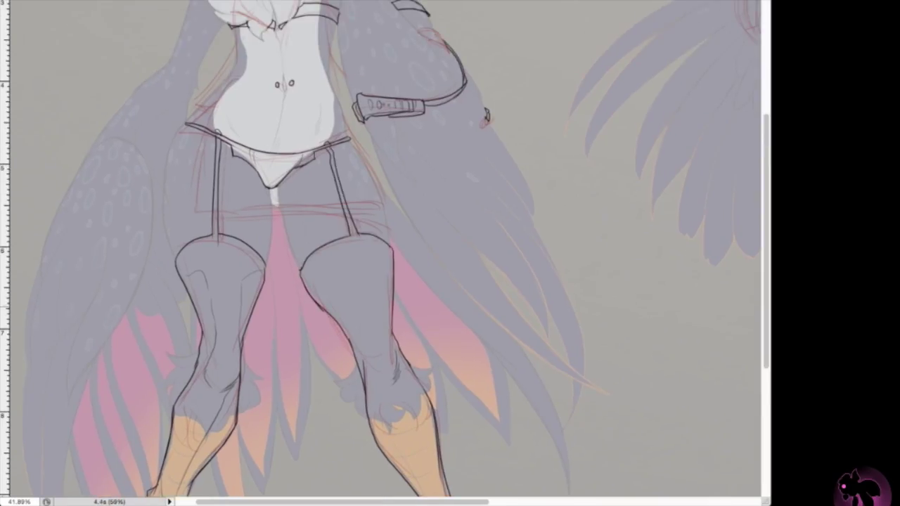
# Ink two short bands on the back view's spread wing, one at the inner arm and one at the leading edge
pyautogui.scroll(-3, 379, 254)
pyautogui.hscroll(4, 380, 253)
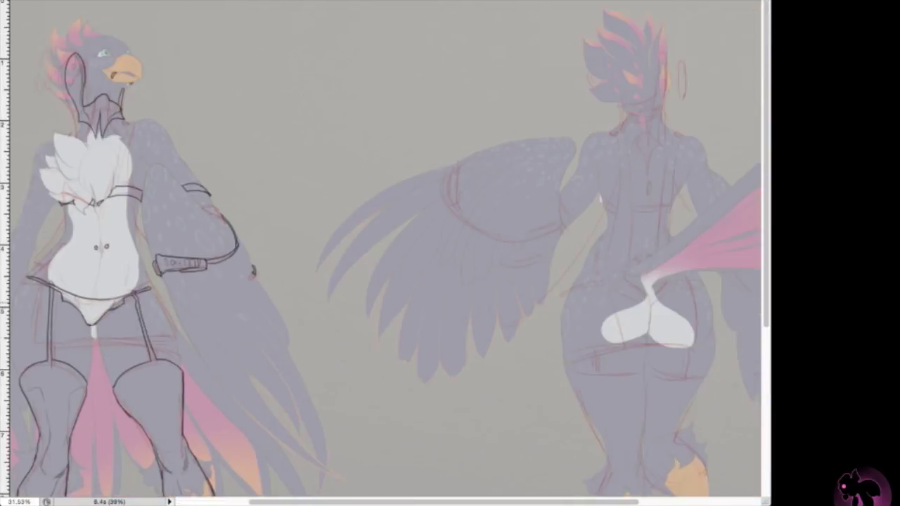
pyautogui.scroll(3, 380, 253)
pyautogui.moveTo(419, 279); pyautogui.dragTo(431, 336)
pyautogui.hscroll(-8, 380, 253)
pyautogui.hscroll(5, 379, 253)
pyautogui.moveTo(472, 161); pyautogui.dragTo(493, 225)
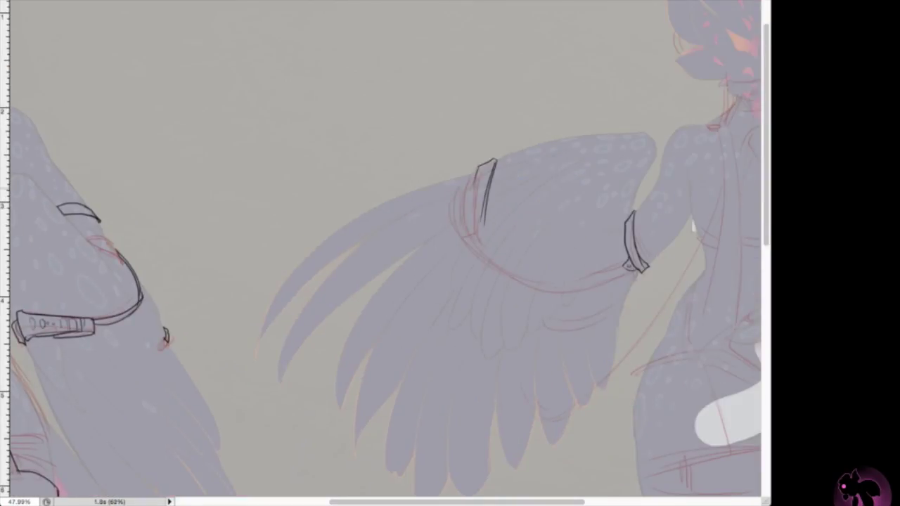
# Ink a double-lined cord hanging between the spread wing's two bands and a shorter curved cord below it
pyautogui.scroll(-1, 380, 253)
pyautogui.hscroll(-1, 380, 254)
pyautogui.moveTo(529, 147)
pyautogui.mouseDown()
pyautogui.moveTo(542, 176)
pyautogui.moveTo(598, 225)
pyautogui.moveTo(678, 222)
pyautogui.mouseUp()
pyautogui.hotkey('ctrl', 'z')
pyautogui.moveTo(545, 211); pyautogui.dragTo(676, 219)
pyautogui.scroll(-2, 380, 254)
pyautogui.moveTo(588, 251); pyautogui.dragTo(688, 193)
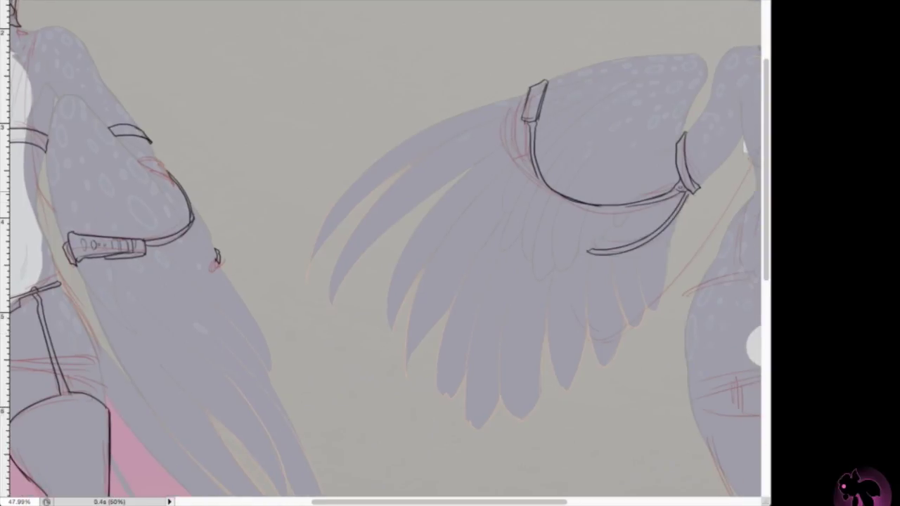
# Ink the back view's pointed collar around the nape, ending in a V with a small hanging pendant
pyautogui.moveTo(490, 95)
pyautogui.mouseDown()
pyautogui.moveTo(486, 158)
pyautogui.moveTo(462, 204)
pyautogui.moveTo(484, 239)
pyautogui.moveTo(462, 256)
pyautogui.mouseUp()
pyautogui.moveTo(479, 215); pyautogui.dragTo(461, 257)
pyautogui.moveTo(461, 243); pyautogui.dragTo(461, 284)
pyautogui.moveTo(422, 166); pyautogui.dragTo(442, 221)
pyautogui.hotkey('ctrl', '+')
pyautogui.moveTo(431, 184); pyautogui.dragTo(459, 237)
pyautogui.moveTo(506, 193); pyautogui.dragTo(494, 247)
# Ink the straps running down from the back collar and the horizontal band across the upper back
pyautogui.hotkey('ctrl', '-')
pyautogui.hotkey('ctrl', '-')
pyautogui.hscroll(-5, 379, 253)
pyautogui.moveTo(624, 148)
pyautogui.mouseDown()
pyautogui.moveTo(610, 204)
pyautogui.moveTo(656, 201)
pyautogui.mouseUp()
pyautogui.hotkey('ctrl', '+')
pyautogui.moveTo(540, 209); pyautogui.dragTo(679, 202)
pyautogui.moveTo(536, 195); pyautogui.dragTo(541, 210)
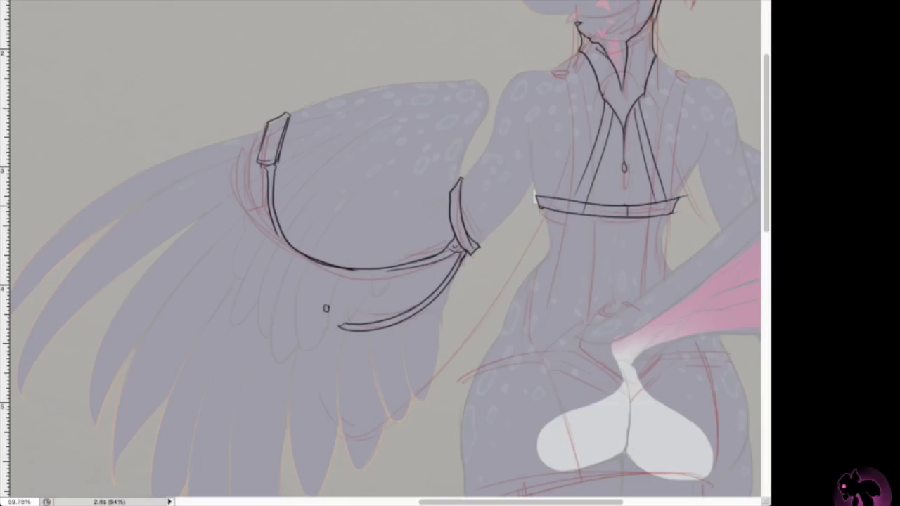
# Ink a long double-lined cord sagging from the back collar to the spread wing and add small studs on the wing
pyautogui.hotkey('ctrl', '-')
pyautogui.hotkey('ctrl', '-')
pyautogui.moveTo(596, 102); pyautogui.dragTo(358, 403)
pyautogui.click(290, 311)
pyautogui.moveTo(309, 352); pyautogui.dragTo(396, 400)
pyautogui.moveTo(596, 108); pyautogui.dragTo(597, 251)
pyautogui.hotkey('ctrl', 'z')
pyautogui.hotkey('ctrl', '+')
pyautogui.moveTo(614, 102); pyautogui.dragTo(540, 233)
pyautogui.moveTo(493, 211); pyautogui.dragTo(376, 271)
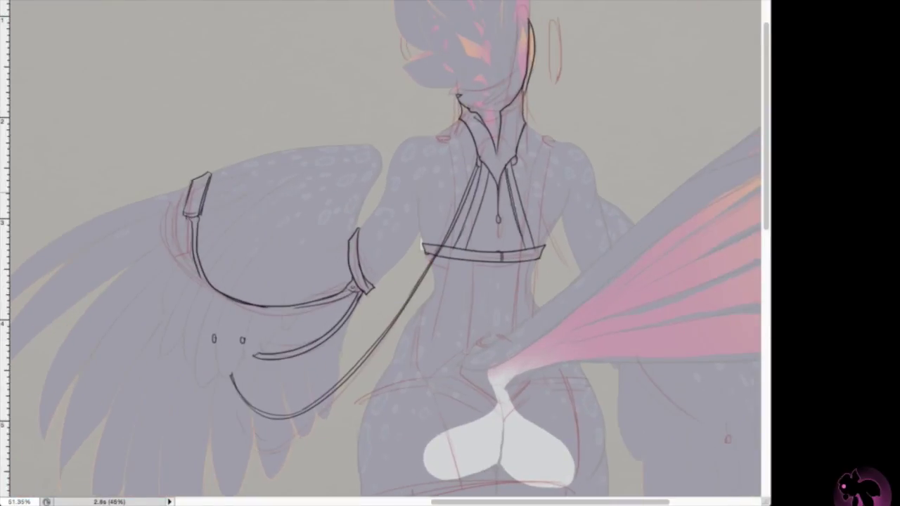
# Ink the belt across the back view's hips with straps crossing in a V at the base of the tail
pyautogui.hotkey('ctrl', '-')
pyautogui.moveTo(422, 320)
pyautogui.mouseDown()
pyautogui.moveTo(484, 307)
pyautogui.moveTo(511, 283)
pyautogui.mouseUp()
pyautogui.moveTo(380, 282)
pyautogui.mouseDown()
pyautogui.moveTo(560, 251)
pyautogui.moveTo(444, 249)
pyautogui.mouseUp()
pyautogui.moveTo(485, 299); pyautogui.dragTo(512, 285)
pyautogui.moveTo(608, 277); pyautogui.dragTo(634, 282)
pyautogui.moveTo(512, 287); pyautogui.dragTo(572, 316)
pyautogui.moveTo(547, 280); pyautogui.dragTo(608, 313)
pyautogui.moveTo(422, 317); pyautogui.dragTo(509, 207)
pyautogui.moveTo(649, 267); pyautogui.dragTo(716, 278)
pyautogui.moveTo(560, 276); pyautogui.dragTo(650, 265)
# Ink both double-lined garter straps down the back view's hips and the outer thigh edge of the left-hand stocking
pyautogui.moveTo(577, 178); pyautogui.dragTo(596, 276)
pyautogui.moveTo(586, 178); pyautogui.dragTo(604, 281)
pyautogui.moveTo(712, 167); pyautogui.dragTo(698, 273)
pyautogui.moveTo(717, 169); pyautogui.dragTo(692, 281)
pyautogui.moveTo(558, 270); pyautogui.dragTo(605, 364)
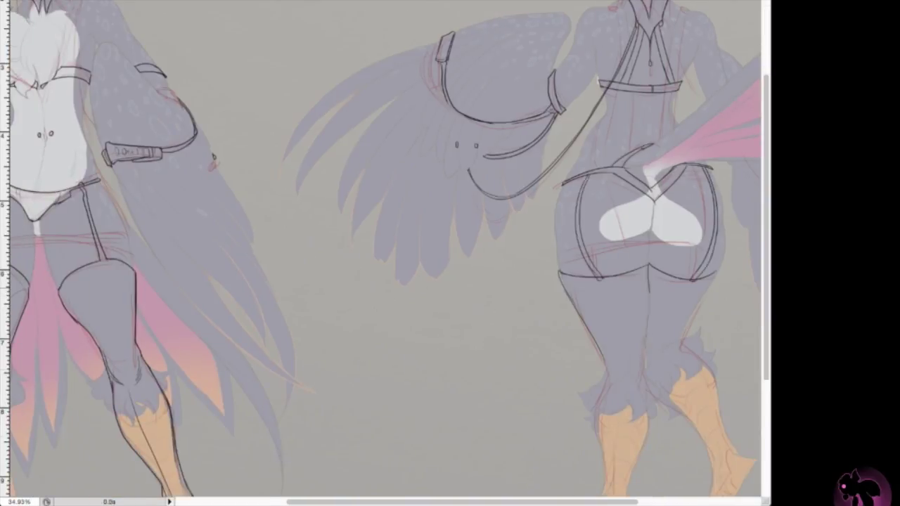
# Ink the outline of the back view's left-hand stocking from the inner thigh to the heel, with fold lines behind the knee
pyautogui.moveTo(451, 352); pyautogui.dragTo(458, 162)
pyautogui.moveTo(457, 282); pyautogui.dragTo(387, 281)
pyautogui.moveTo(618, 182); pyautogui.dragTo(644, 198)
pyautogui.moveTo(617, 199); pyautogui.dragTo(606, 304)
pyautogui.moveTo(661, 169); pyautogui.dragTo(643, 368)
pyautogui.hotkey('ctrl', 'z')
pyautogui.moveTo(647, 310); pyautogui.dragTo(641, 372)
pyautogui.hscroll(1, 385, 253)
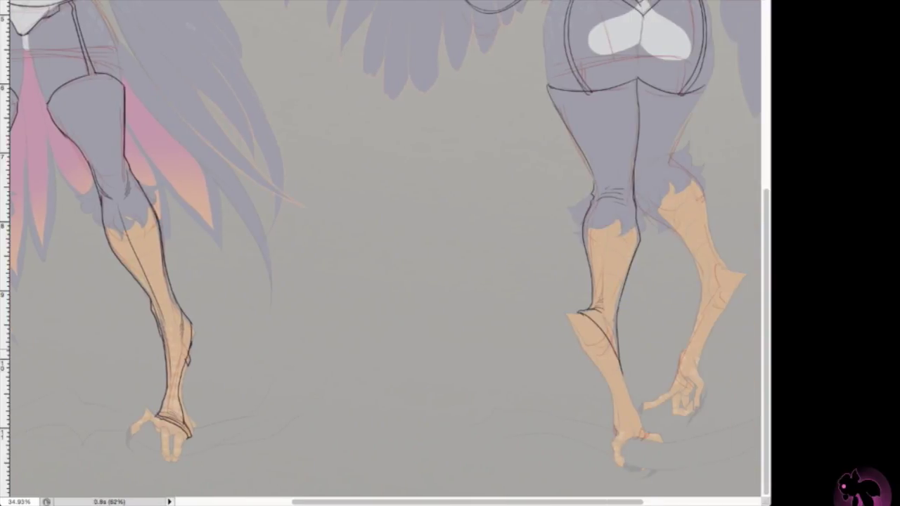
# Ink the ankle cuffs and heel bands on both feet of the back view and a crease on the left-hand calf
pyautogui.moveTo(631, 425); pyautogui.dragTo(647, 439)
pyautogui.moveTo(676, 364); pyautogui.dragTo(693, 388)
pyautogui.moveTo(683, 347); pyautogui.dragTo(675, 383)
pyautogui.moveTo(608, 254); pyautogui.dragTo(588, 318)
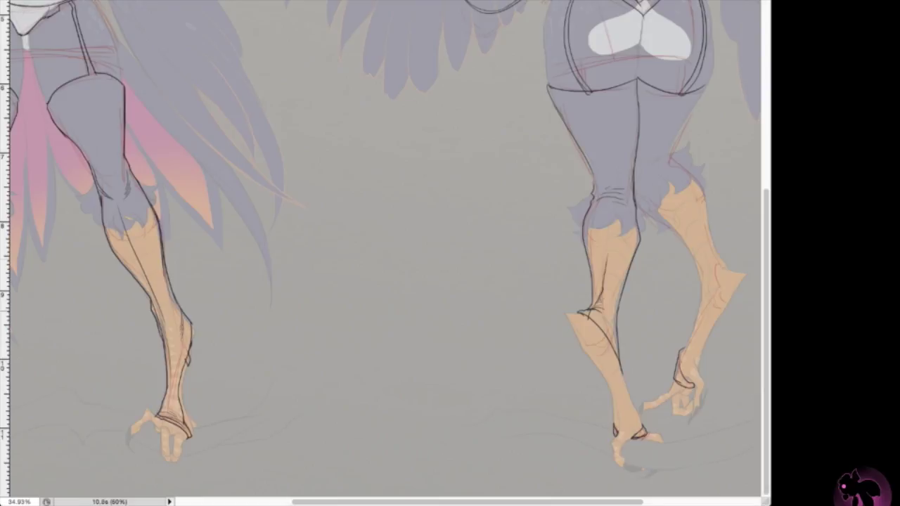
pyautogui.moveTo(723, 281); pyautogui.dragTo(686, 357)
pyautogui.moveTo(606, 336); pyautogui.dragTo(584, 356)
pyautogui.moveTo(719, 294); pyautogui.dragTo(733, 301)
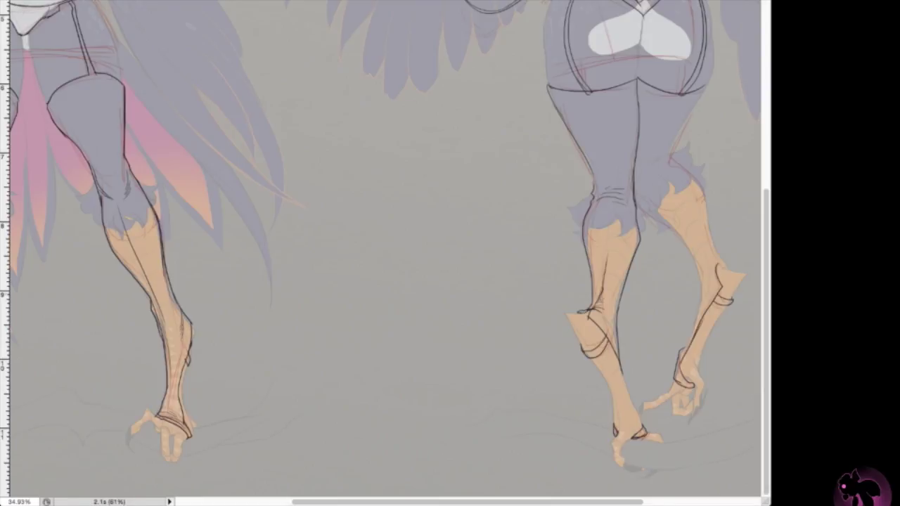
# Ink the back view's right-hand lower leg along both sides of the calf, with fold lines behind the knee
pyautogui.scroll(2, 711, 206)
pyautogui.moveTo(697, 208); pyautogui.dragTo(728, 277)
pyautogui.moveTo(626, 152); pyautogui.dragTo(660, 137)
pyautogui.moveTo(632, 201); pyautogui.dragTo(685, 266)
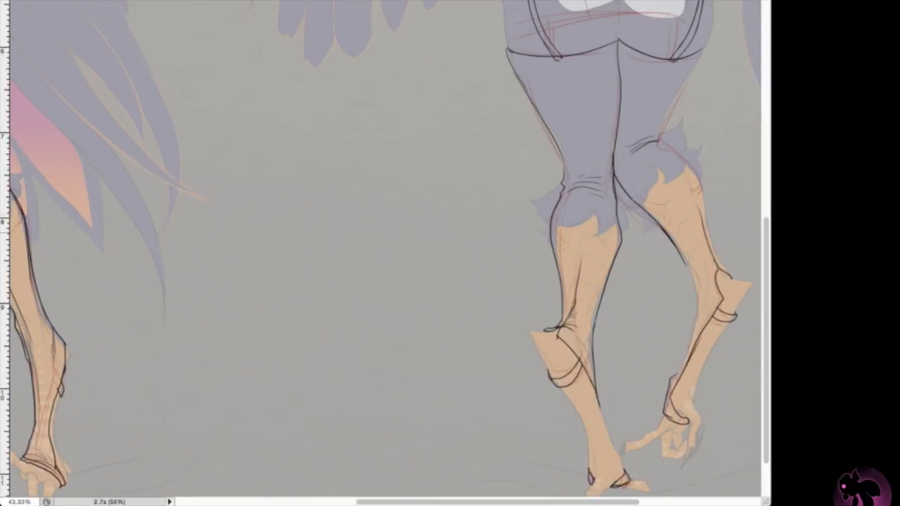
pyautogui.scroll(5, 493, 253)
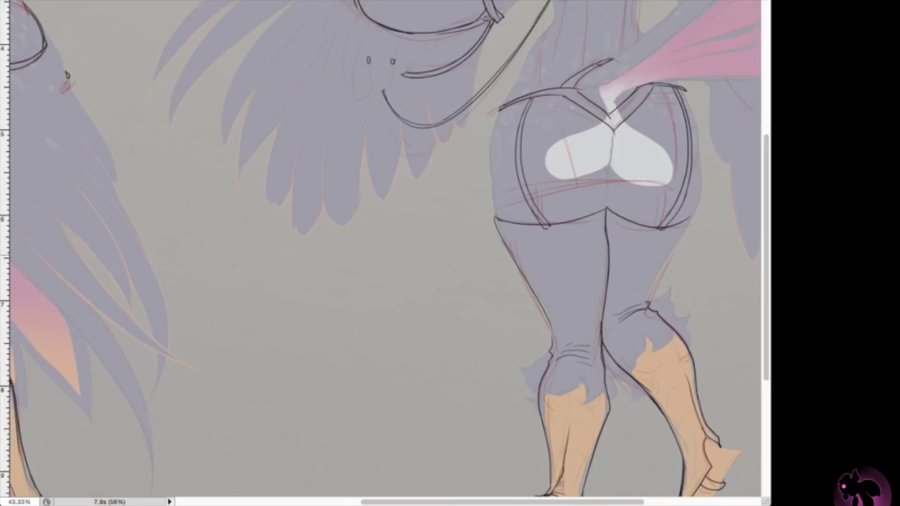
# Examine the inked straps and stockings across the front and back views
pyautogui.scroll(-4, 450, 253)
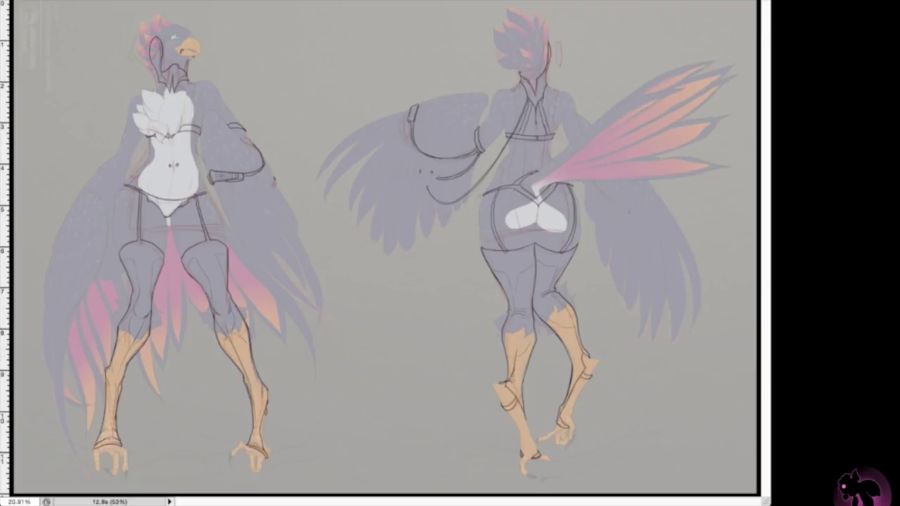
pyautogui.scroll(3, 535, 211)
pyautogui.scroll(-4, 451, 253)
pyautogui.scroll(4, 183, 337)
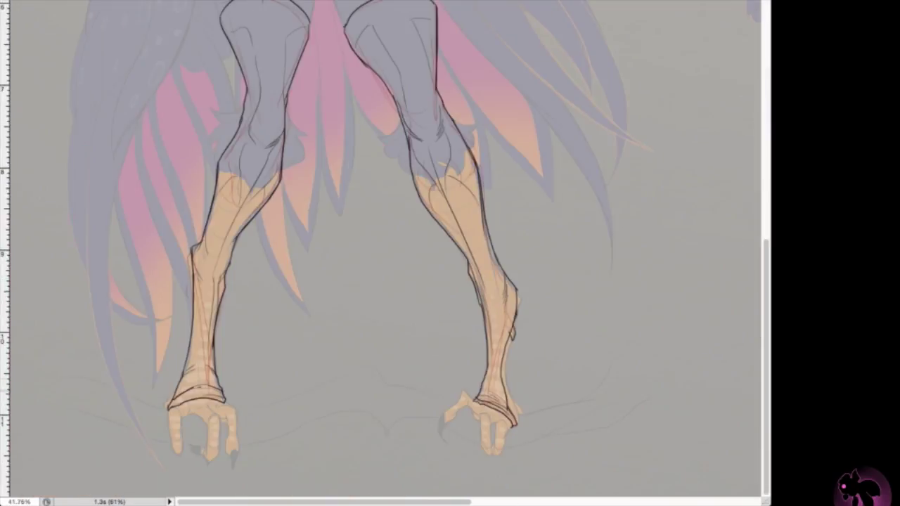
pyautogui.scroll(-4, 451, 253)
pyautogui.scroll(4, 183, 282)
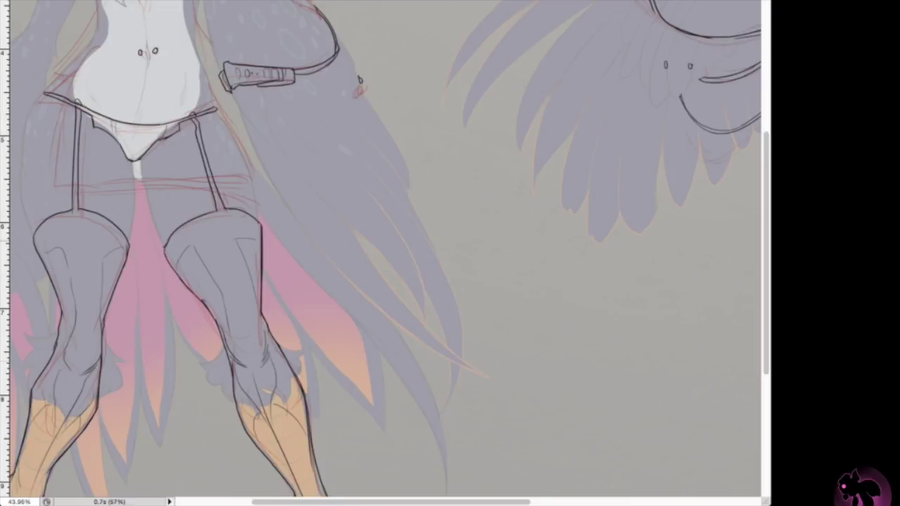
pyautogui.scroll(5, 380, 253)
pyautogui.hscroll(4, 379, 253)
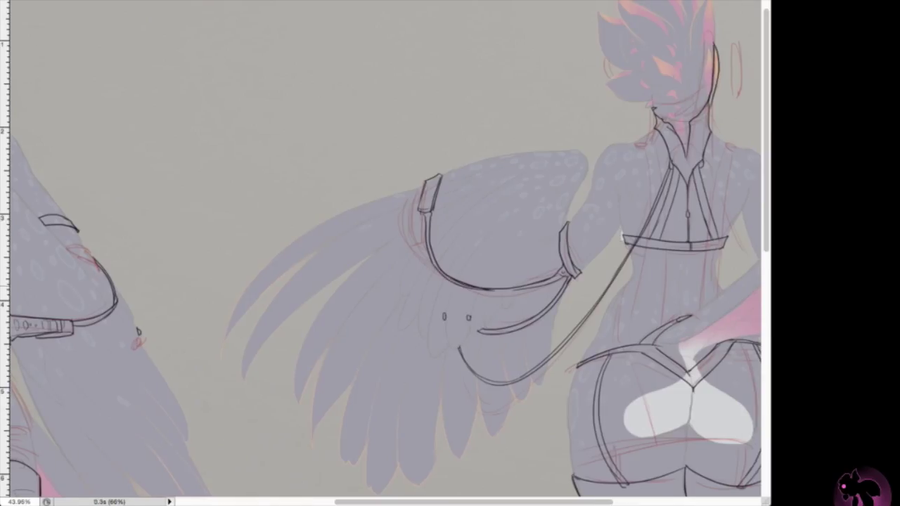
pyautogui.scroll(-2, 387, 70)
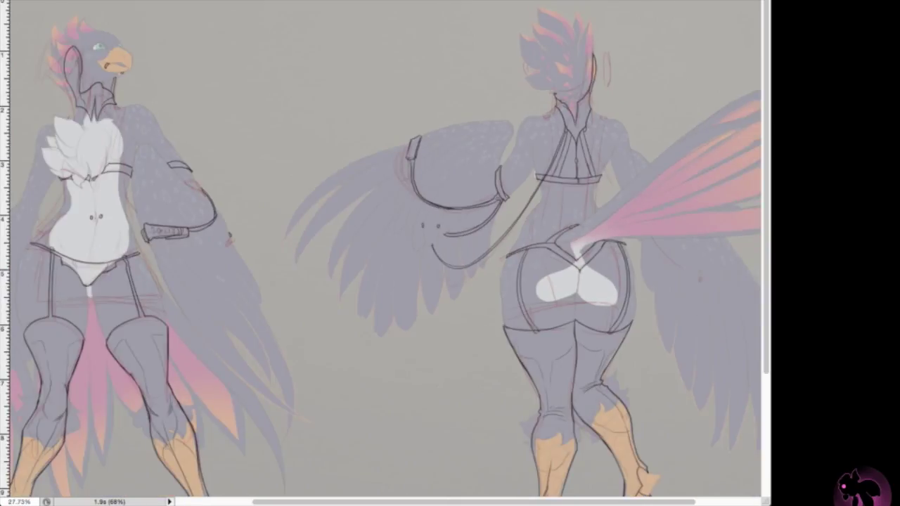
# Ink the high curved waistline, the hem and a fold line of the short skirt on the front view
pyautogui.hscroll(-2, 380, 254)
pyautogui.scroll(-3, 379, 253)
pyautogui.scroll(3, 380, 253)
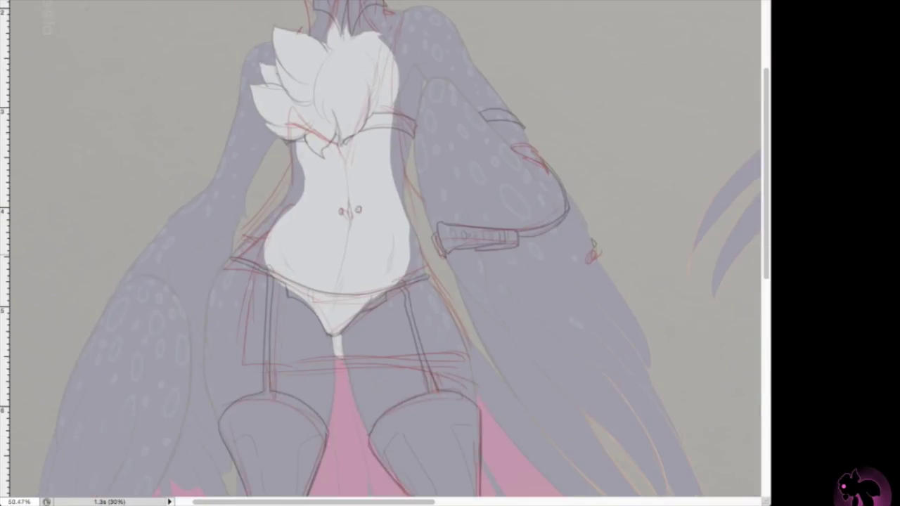
pyautogui.moveTo(290, 169); pyautogui.dragTo(399, 164)
pyautogui.moveTo(291, 178)
pyautogui.mouseDown()
pyautogui.moveTo(265, 248)
pyautogui.moveTo(209, 291)
pyautogui.mouseUp()
pyautogui.hotkey('ctrl', 'z')
pyautogui.moveTo(245, 363)
pyautogui.mouseDown()
pyautogui.moveTo(479, 346)
pyautogui.moveTo(464, 349)
pyautogui.mouseUp()
pyautogui.moveTo(300, 340); pyautogui.dragTo(391, 327)
# Ink both sides of the front view's skirt and the pointed coat tail beside the left-hand hip
pyautogui.moveTo(424, 256); pyautogui.dragTo(473, 361)
pyautogui.moveTo(263, 255); pyautogui.dragTo(244, 360)
pyautogui.moveTo(451, 254); pyautogui.dragTo(431, 373)
pyautogui.moveTo(257, 325); pyautogui.dragTo(187, 422)
pyautogui.moveTo(262, 317); pyautogui.dragTo(223, 361)
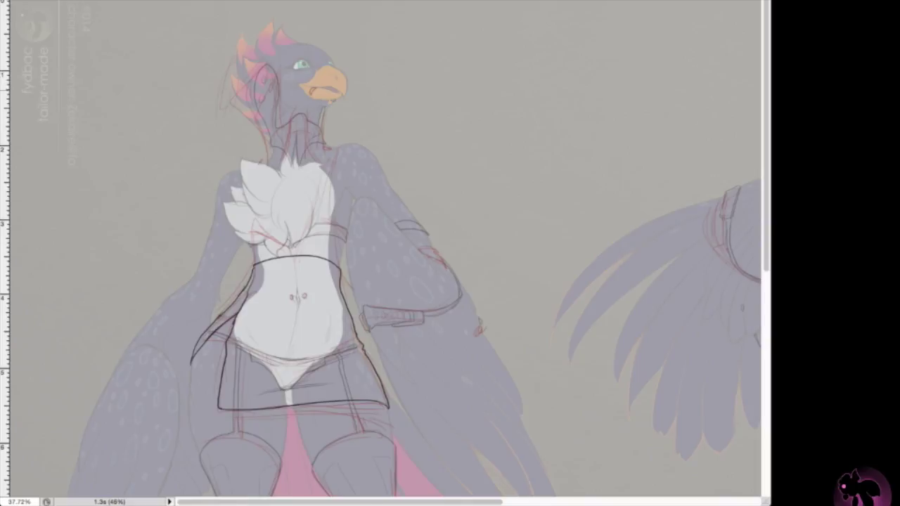
# Ink the tall upturned collar around the front view's neck and the vest edges running down the chest
pyautogui.moveTo(270, 161)
pyautogui.mouseDown()
pyautogui.moveTo(255, 109)
pyautogui.moveTo(280, 85)
pyautogui.mouseUp()
pyautogui.moveTo(278, 86); pyautogui.dragTo(281, 166)
pyautogui.moveTo(328, 107); pyautogui.dragTo(340, 118)
pyautogui.moveTo(326, 107); pyautogui.dragTo(310, 171)
pyautogui.moveTo(283, 143)
pyautogui.mouseDown()
pyautogui.moveTo(270, 172)
pyautogui.moveTo(310, 258)
pyautogui.moveTo(334, 180)
pyautogui.moveTo(324, 129)
pyautogui.moveTo(315, 149)
pyautogui.mouseUp()
pyautogui.moveTo(253, 244); pyautogui.dragTo(252, 265)
pyautogui.scroll(-5, 380, 253)
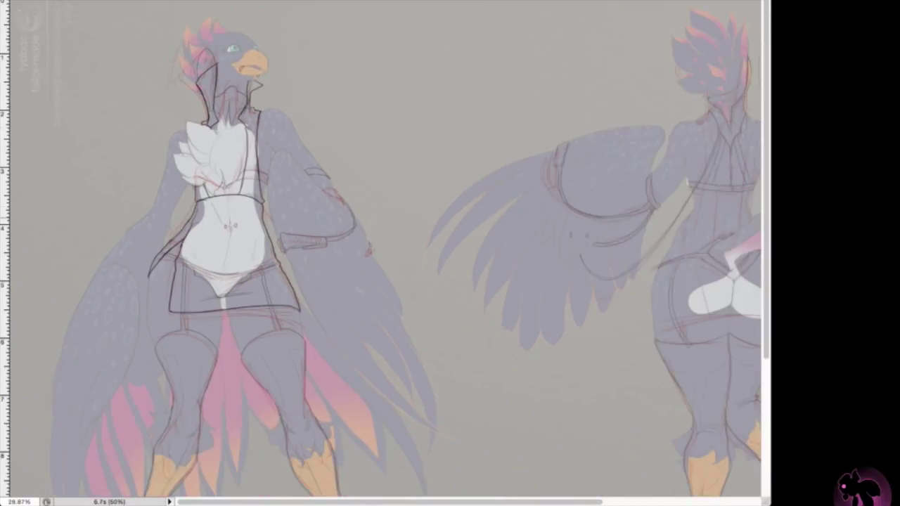
# Ink the waistband, the vertical centre panel and the curved skirt hem on the back view
pyautogui.scroll(2, 380, 253)
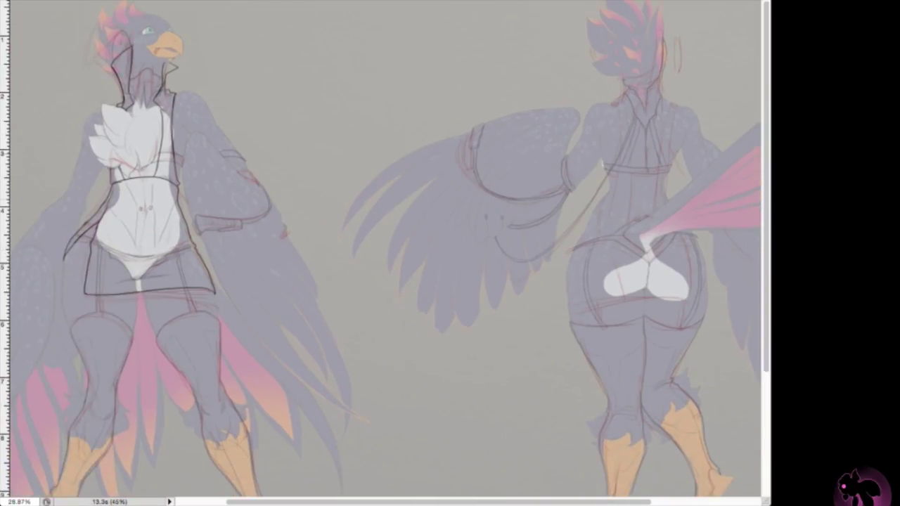
pyautogui.moveTo(625, 192)
pyautogui.mouseDown()
pyautogui.moveTo(626, 222)
pyautogui.moveTo(667, 185)
pyautogui.mouseUp()
pyautogui.moveTo(624, 192)
pyautogui.mouseDown()
pyautogui.moveTo(626, 239)
pyautogui.moveTo(649, 289)
pyautogui.mouseUp()
pyautogui.moveTo(658, 191); pyautogui.dragTo(650, 282)
pyautogui.moveTo(569, 310)
pyautogui.mouseDown()
pyautogui.moveTo(692, 294)
pyautogui.moveTo(702, 233)
pyautogui.mouseUp()
# Ink a second coat tail at the front view's hip, the back view's diagonal tail and pointed shoulder panels
pyautogui.moveTo(89, 252); pyautogui.dragTo(61, 283)
pyautogui.moveTo(643, 255); pyautogui.dragTo(706, 285)
pyautogui.moveTo(615, 102); pyautogui.dragTo(631, 145)
pyautogui.moveTo(663, 106); pyautogui.dragTo(650, 145)
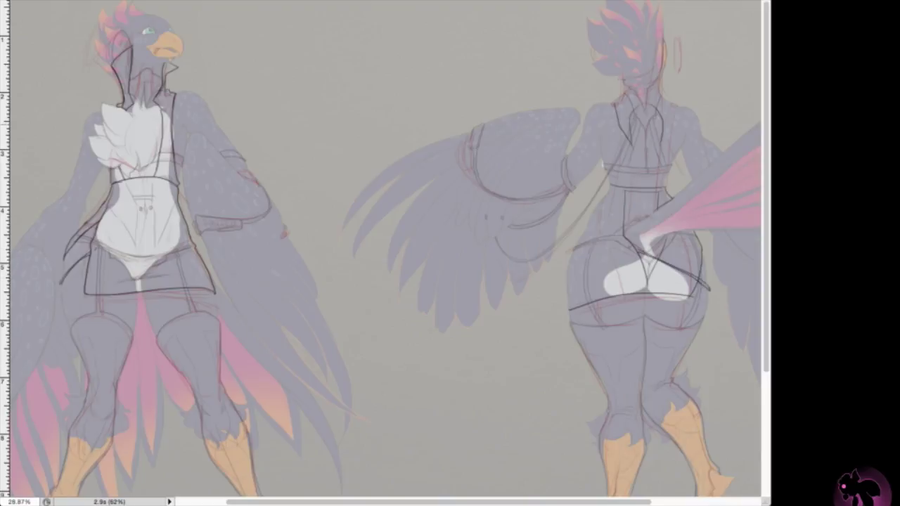
# Ink the upturned collar's edges behind the back view's head and down to the right-hand shoulder
pyautogui.hotkey('ctrl', '+')
pyautogui.moveTo(154, 151); pyautogui.dragTo(154, 214)
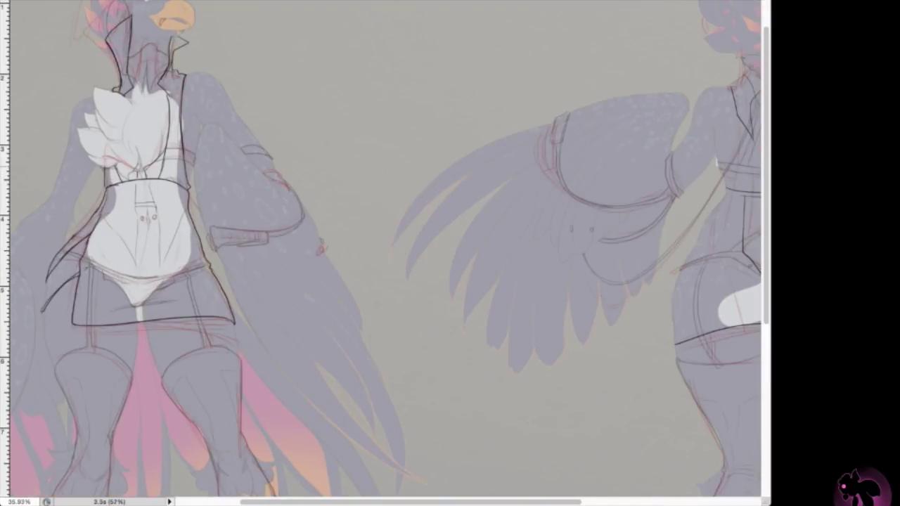
pyautogui.hotkey('ctrl', '-')
pyautogui.moveTo(669, 61); pyautogui.dragTo(666, 100)
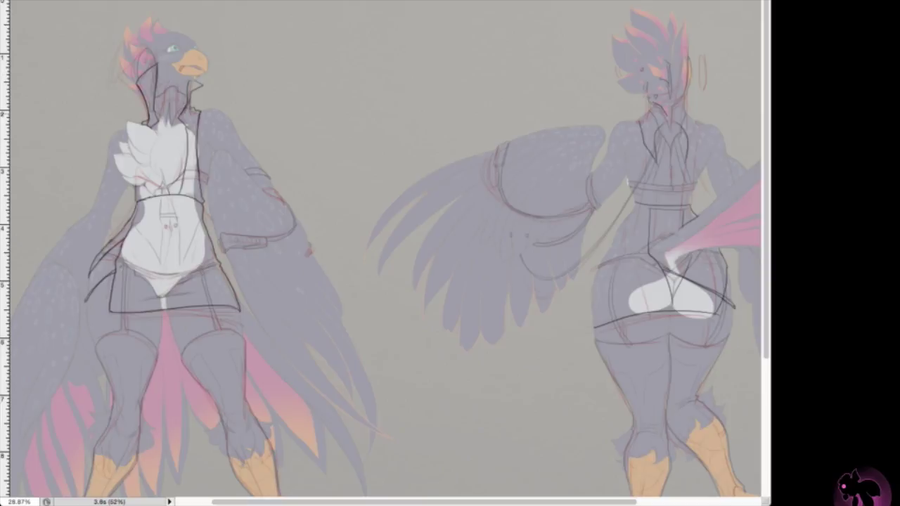
pyautogui.hotkey('ctrl', '+')
pyautogui.moveTo(705, 54)
pyautogui.mouseDown()
pyautogui.moveTo(727, 96)
pyautogui.moveTo(716, 176)
pyautogui.mouseUp()
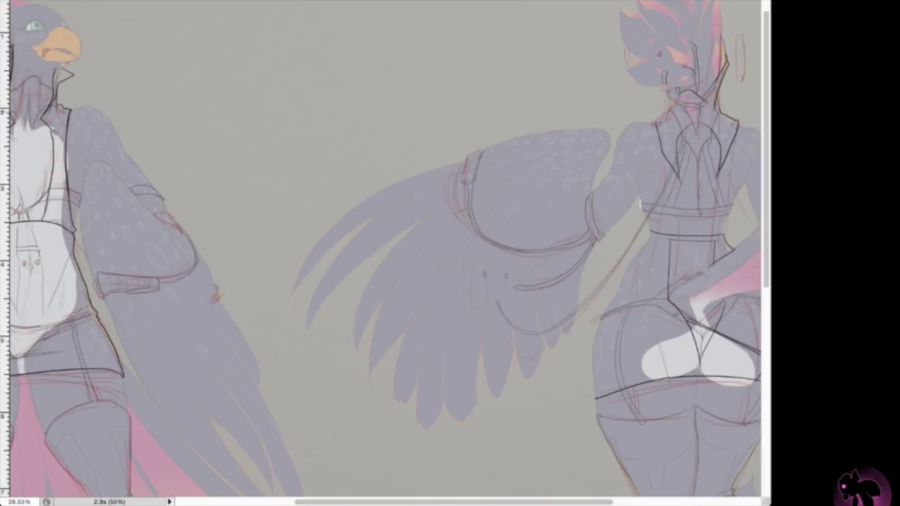
# Ink the arched opening on the upper back and the pointed left-hand tip of the back view's collar
pyautogui.hotkey('ctrl', '+')
pyautogui.moveTo(676, 124); pyautogui.dragTo(676, 166)
pyautogui.moveTo(719, 108); pyautogui.dragTo(675, 157)
pyautogui.moveTo(659, 105); pyautogui.dragTo(653, 134)
pyautogui.scroll(2, 450, 253)
pyautogui.moveTo(682, 86); pyautogui.dragTo(652, 95)
pyautogui.moveTo(667, 95); pyautogui.dragTo(673, 108)
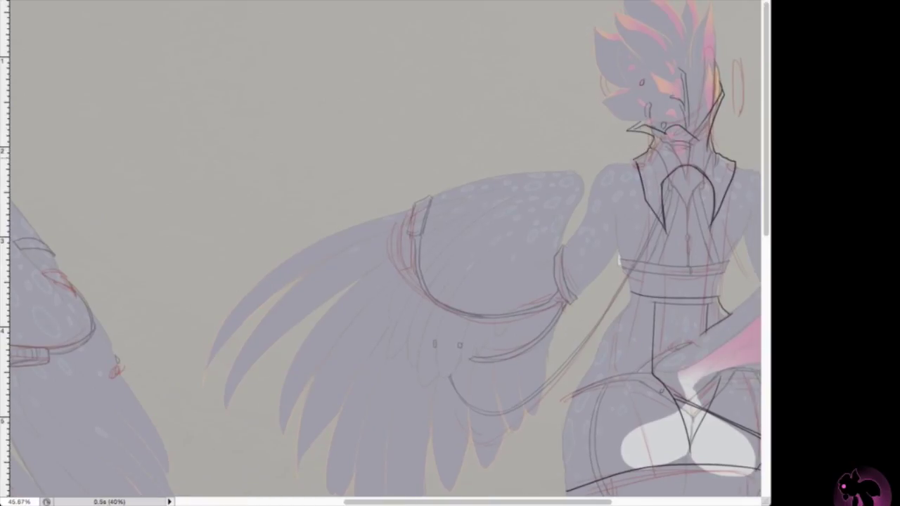
pyautogui.hotkey('ctrl', '-')
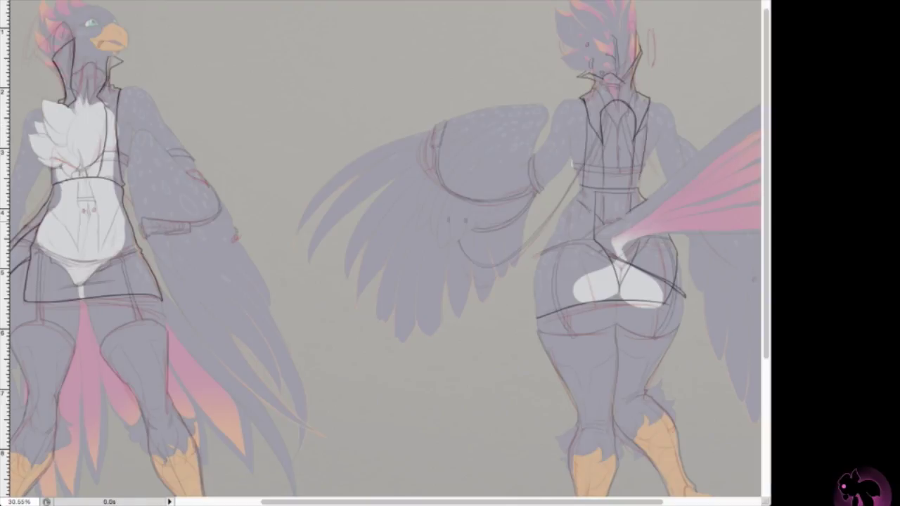
# Close the thin detail outlines over the hair and around the collar at the back of the head
pyautogui.hotkey('ctrl', '+')
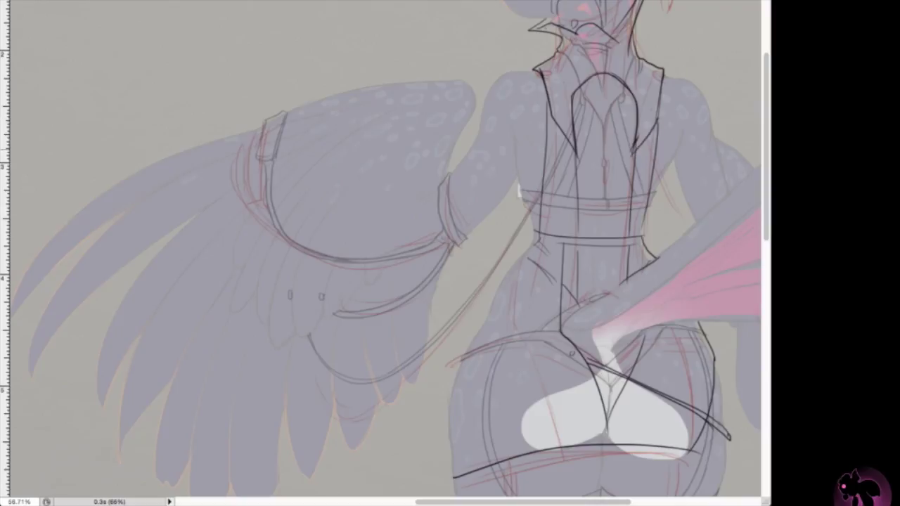
pyautogui.hotkey('ctrl', '+')
pyautogui.hotkey('ctrl', '+')
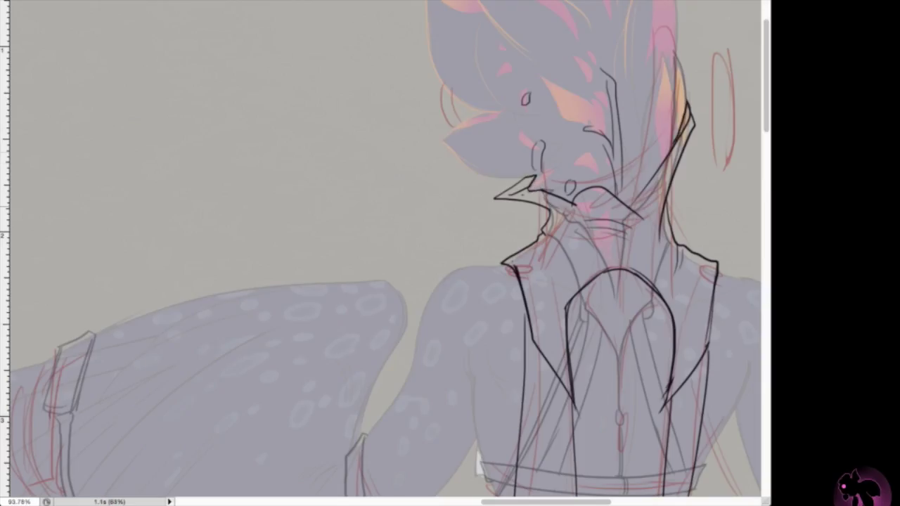
pyautogui.scroll(3, 552, 249)
pyautogui.scroll(3, 520, 246)
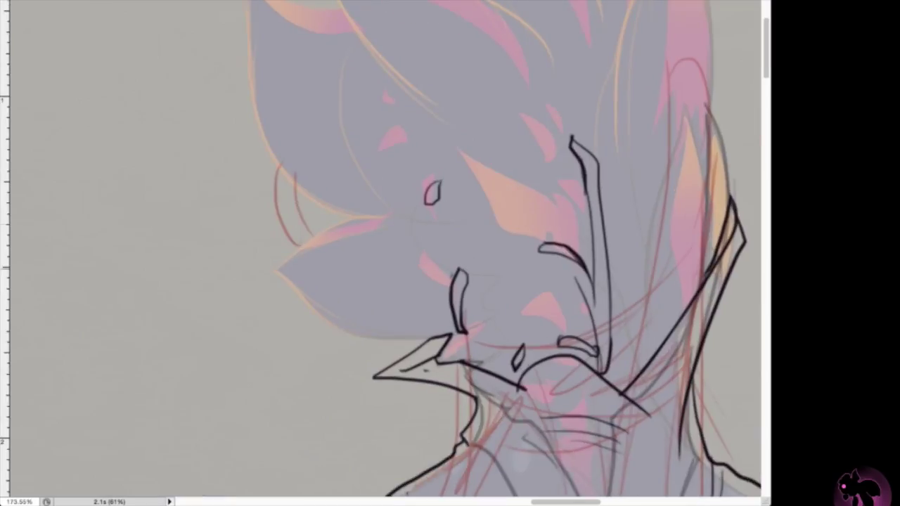
pyautogui.scroll(-6, 520, 246)
# Ink the outfit's outer contour from the waistband down the left-hand hip of the back view
pyautogui.scroll(3, 380, 249)
pyautogui.scroll(-5, 380, 249)
pyautogui.moveTo(507, 173); pyautogui.dragTo(445, 429)
pyautogui.scroll(-3, 379, 249)
pyautogui.scroll(5, 380, 249)
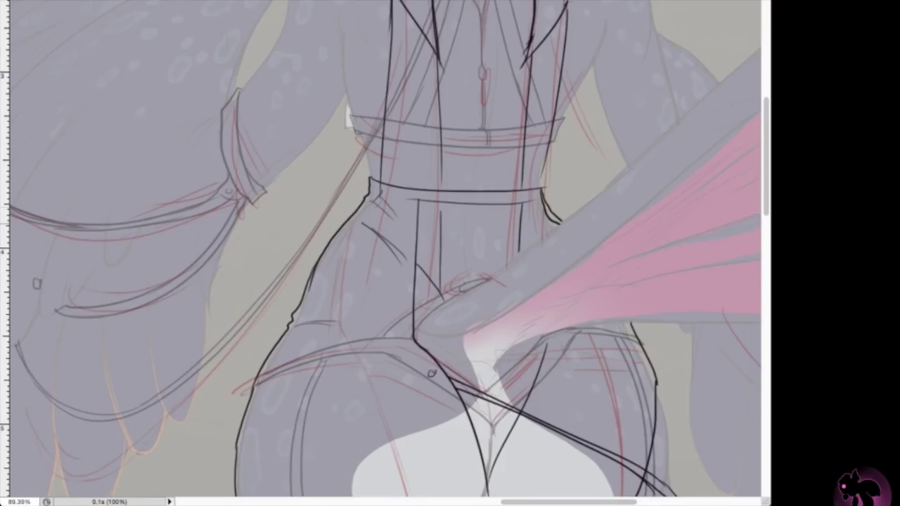
# Strengthen the centre panel lines above and below the waistband on the back view
pyautogui.moveTo(415, 200); pyautogui.dragTo(415, 312)
pyautogui.moveTo(417, 201)
pyautogui.mouseDown()
pyautogui.moveTo(526, 205)
pyautogui.moveTo(441, 251)
pyautogui.mouseUp()
pyautogui.moveTo(439, 62); pyautogui.dragTo(439, 199)
pyautogui.scroll(3, 380, 249)
pyautogui.moveTo(534, 244); pyautogui.dragTo(533, 270)
pyautogui.scroll(3, 339, 197)
# Strengthen the vest's side edges and inner panel lines from the shoulders to the waist on the back view
pyautogui.moveTo(356, 181); pyautogui.dragTo(356, 415)
pyautogui.moveTo(398, 232)
pyautogui.mouseDown()
pyautogui.moveTo(350, 349)
pyautogui.moveTo(376, 288)
pyautogui.mouseUp()
pyautogui.moveTo(498, 281); pyautogui.dragTo(486, 417)
pyautogui.moveTo(534, 234); pyautogui.dragTo(513, 389)
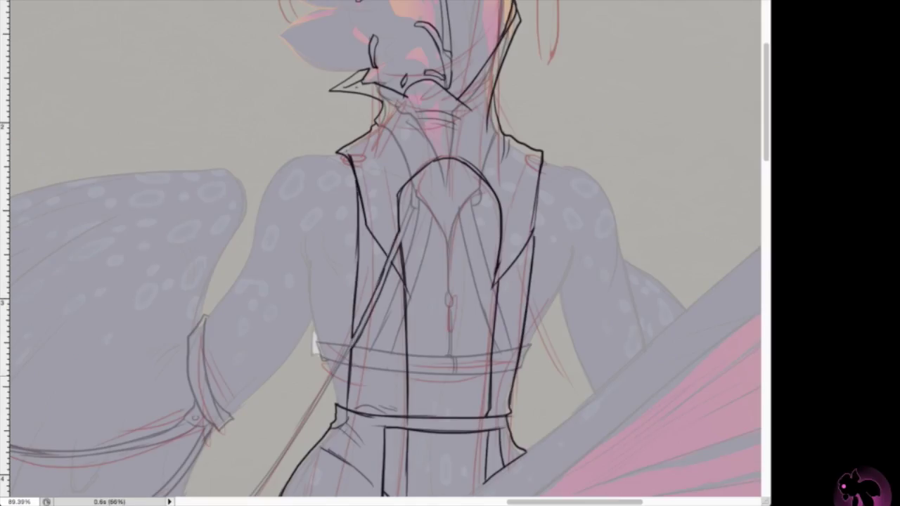
pyautogui.moveTo(537, 177); pyautogui.dragTo(532, 230)
pyautogui.scroll(-5, 379, 249)
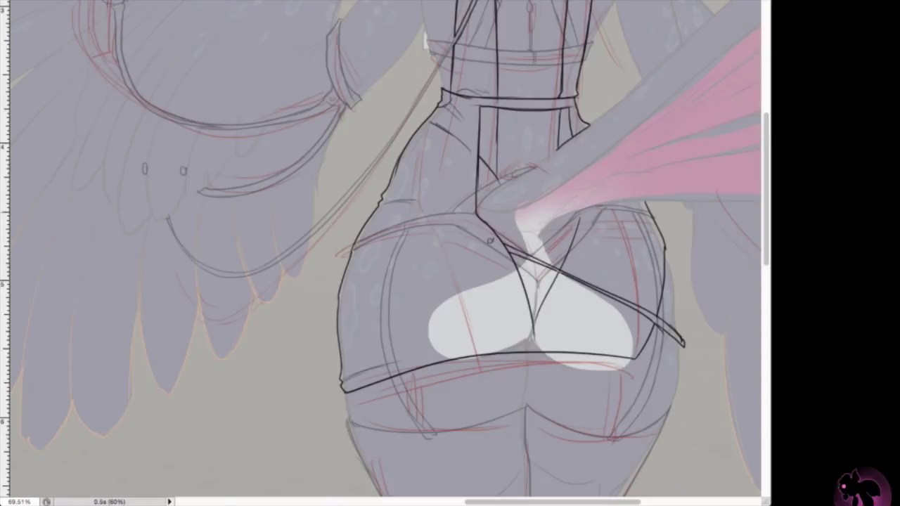
pyautogui.scroll(2, 661, 201)
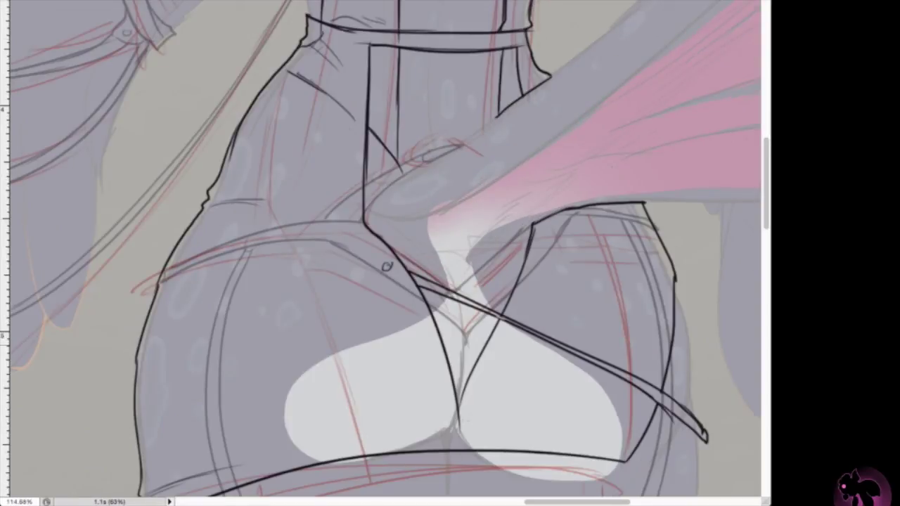
# Examine the inked vest, collar and skirt outfit on both views, including the front view's chest and neck
pyautogui.hotkey('ctrl', '0')
pyautogui.scroll(1, 343, 215)
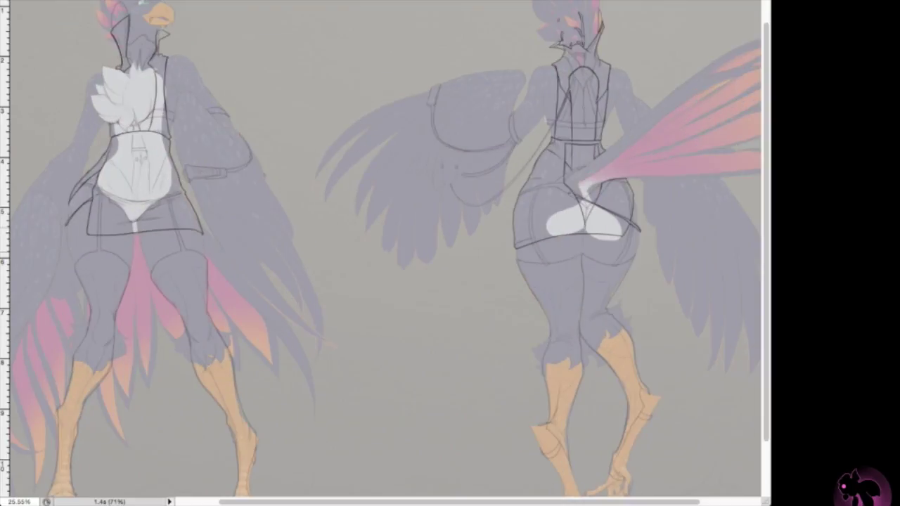
pyautogui.scroll(1, 380, 249)
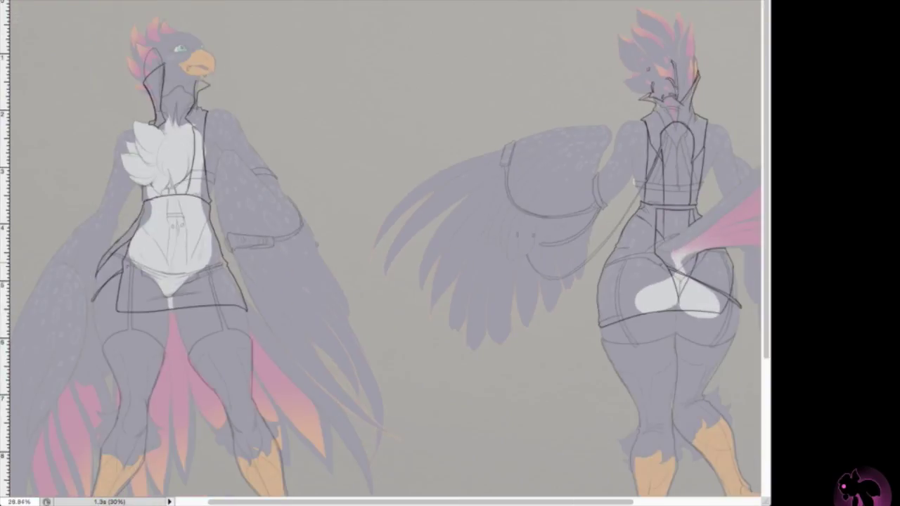
pyautogui.scroll(-1, 380, 249)
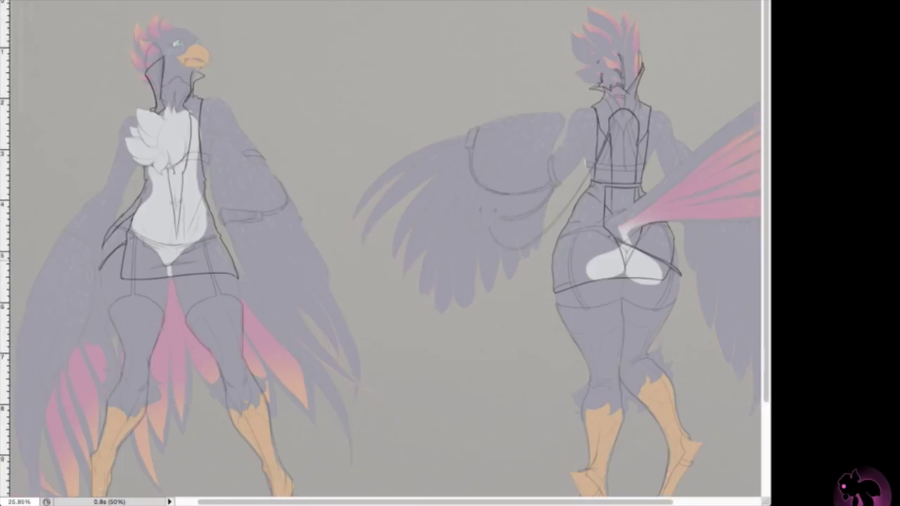
pyautogui.scroll(2, 185, 127)
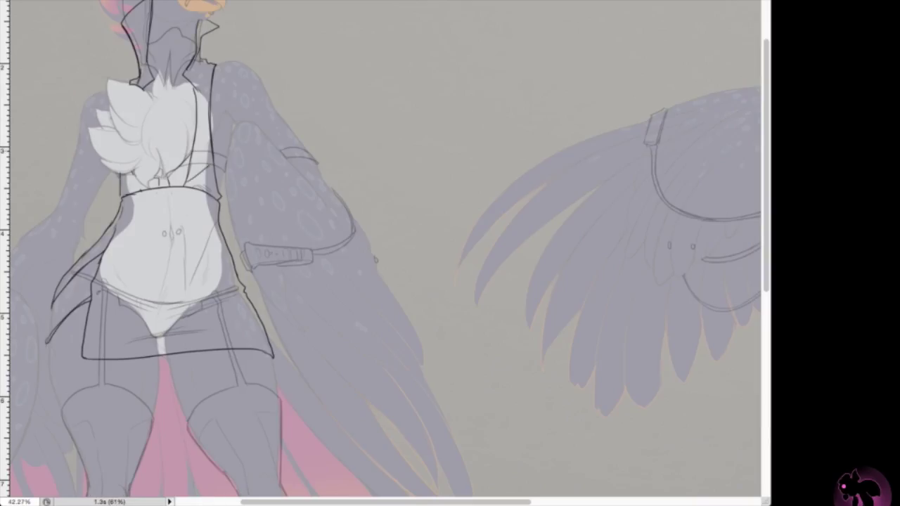
pyautogui.scroll(1, 379, 249)
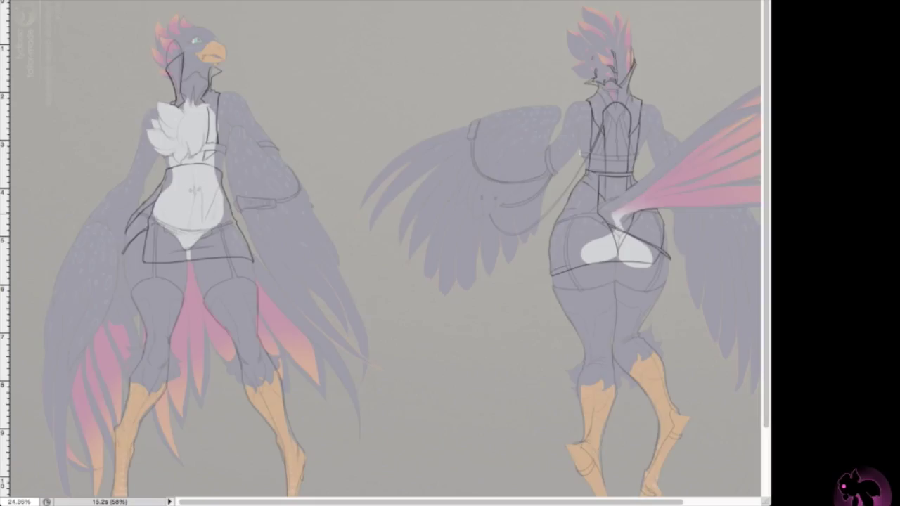
pyautogui.scroll(2, 380, 249)
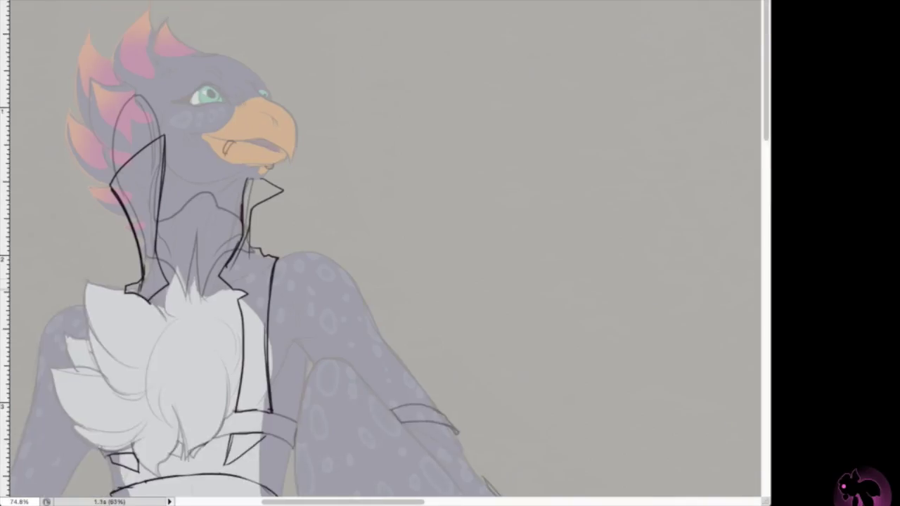
pyautogui.scroll(-1, 380, 249)
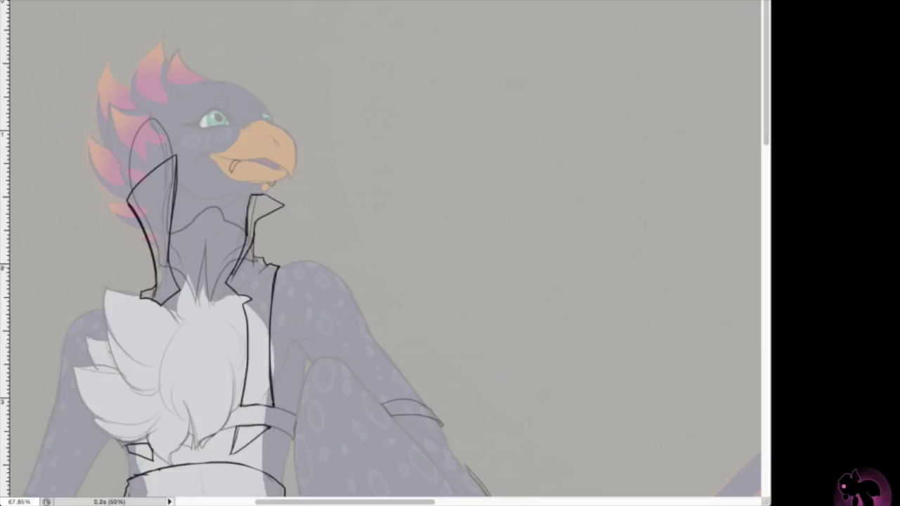
pyautogui.scroll(-3, 380, 249)
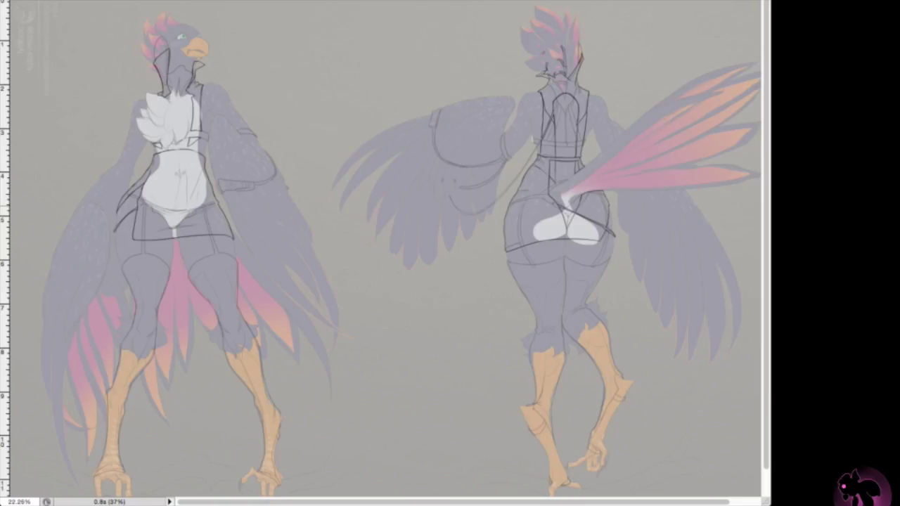
# Examine the inked skirt, leg bands and back panel lines on both the front and back views
pyautogui.scroll(3, 556, 394)
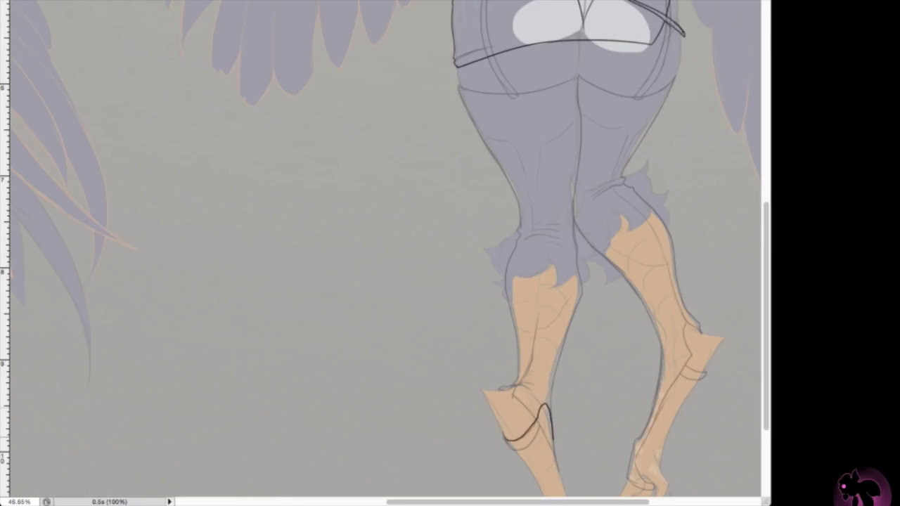
pyautogui.scroll(-4, 450, 253)
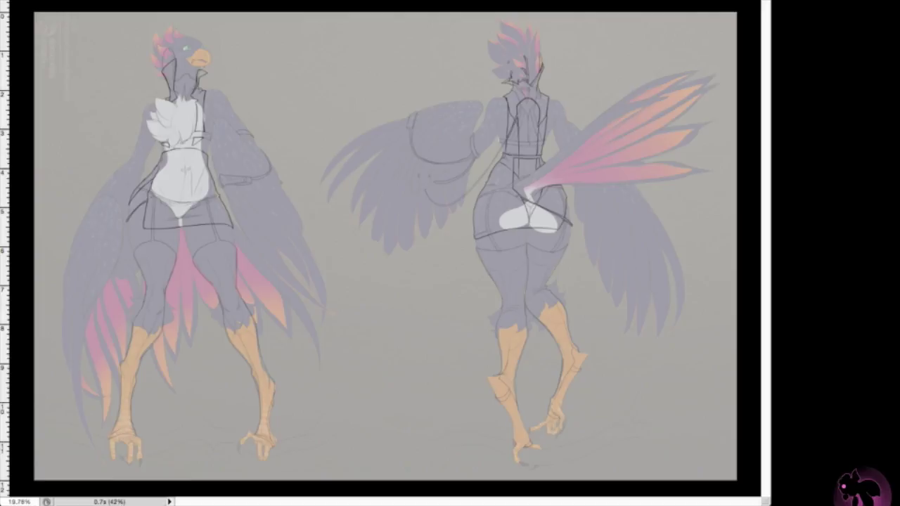
pyautogui.scroll(3, 204, 246)
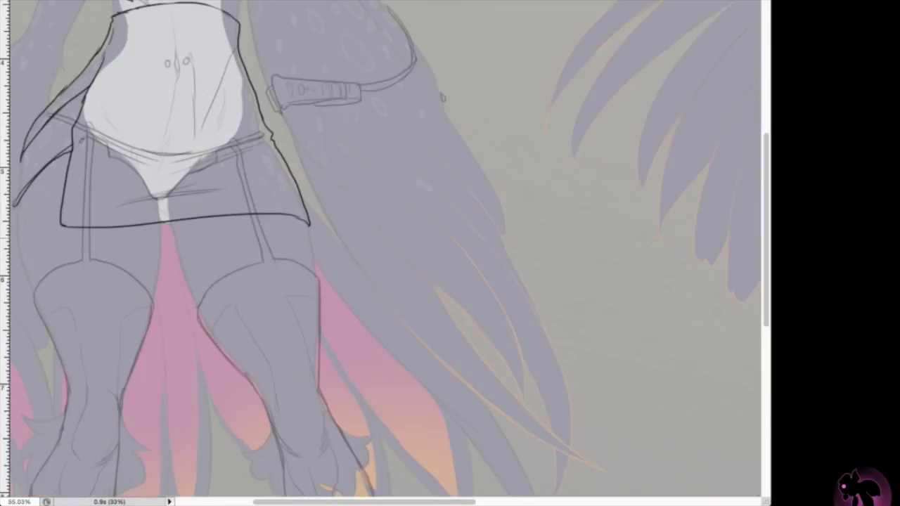
pyautogui.scroll(-2, 204, 232)
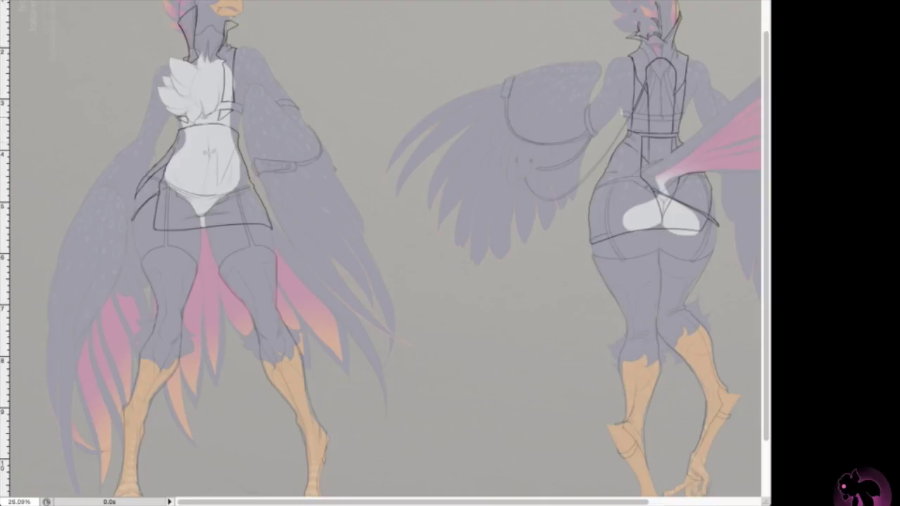
pyautogui.scroll(3, 204, 183)
pyautogui.scroll(-3, 204, 183)
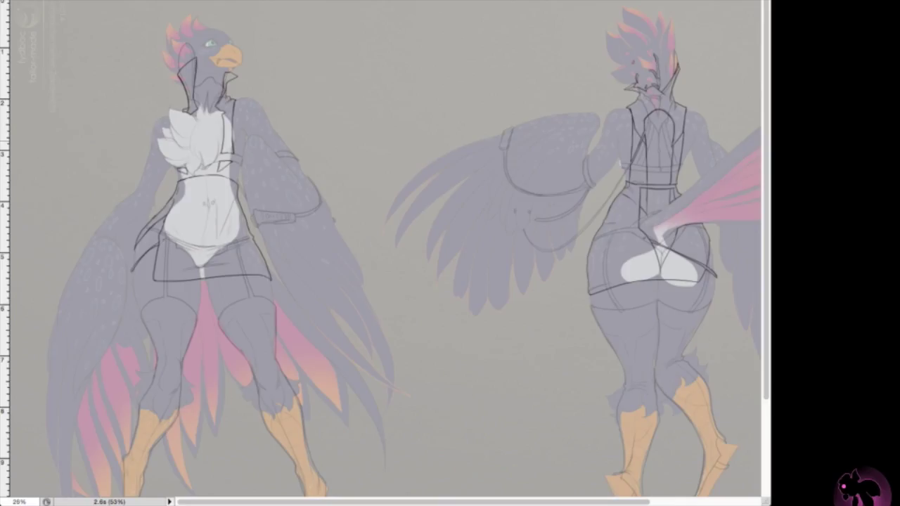
pyautogui.hscroll(3, 383, 253)
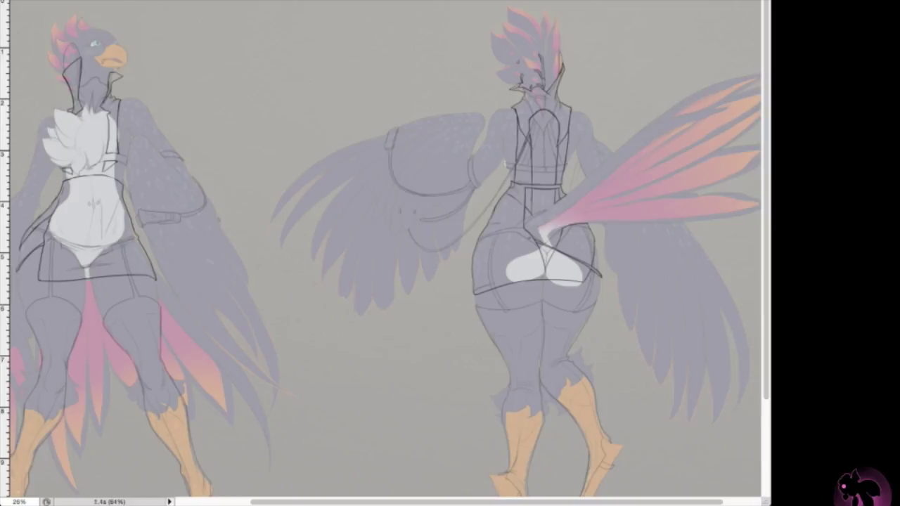
pyautogui.scroll(3, 588, 162)
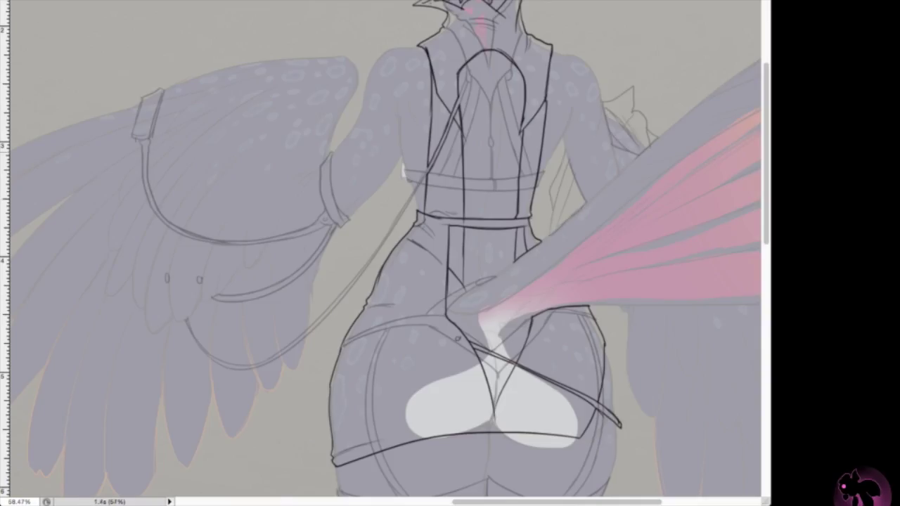
# Sketch ragged, pointed sleeves around both shoulders and upper arms of the front view
pyautogui.scroll(-3, 383, 21)
pyautogui.hscroll(-5, 427, 249)
pyautogui.scroll(2, 427, 249)
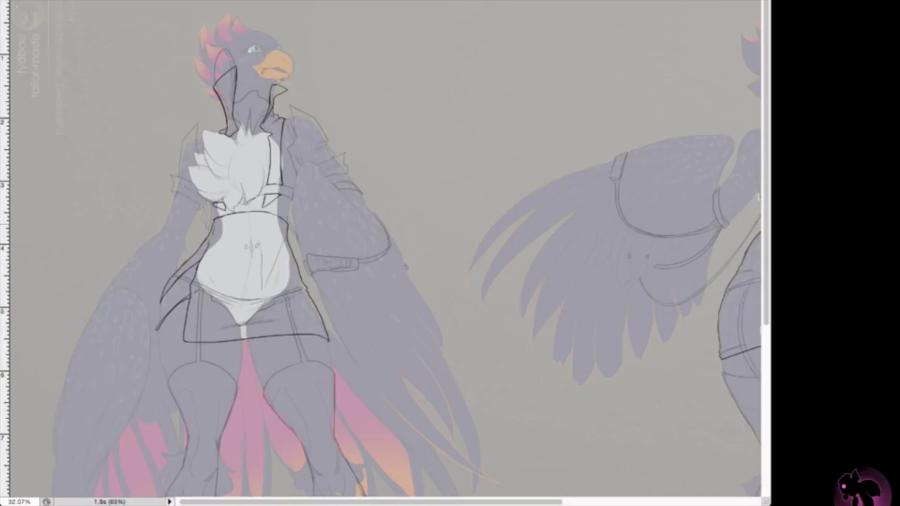
pyautogui.hscroll(1, 383, 249)
pyautogui.scroll(-3, 382, 249)
pyautogui.scroll(2, 383, 249)
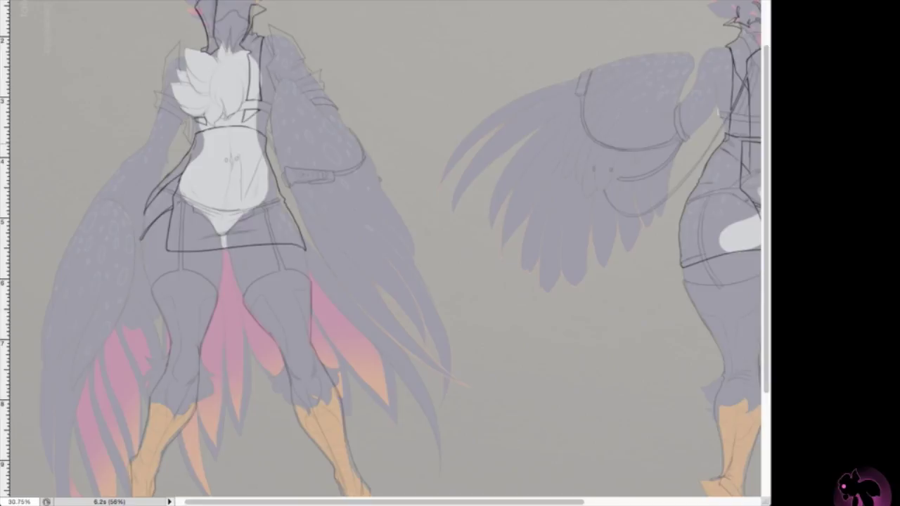
pyautogui.scroll(3, 383, 249)
pyautogui.scroll(3, 383, 249)
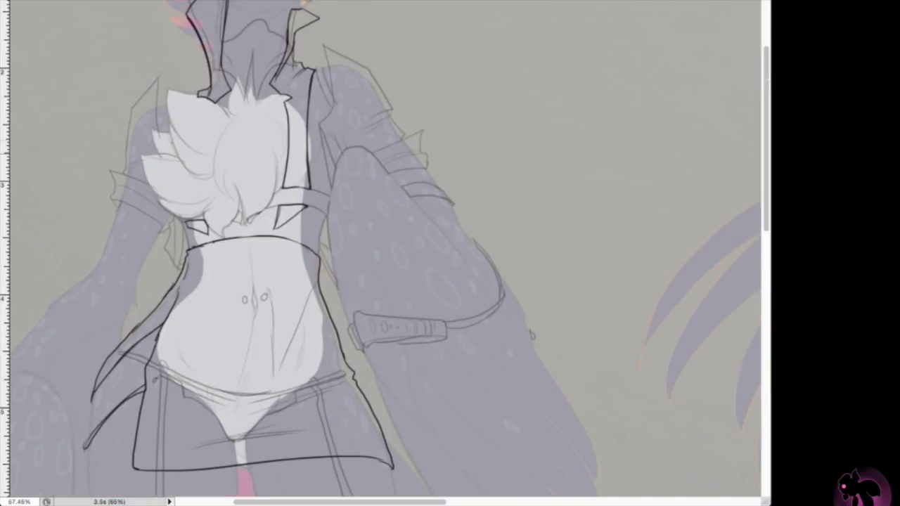
# Try to sketch a sleeve and a loose garment beside the back view's arm, above the tail feathers
pyautogui.scroll(-4, 383, 249)
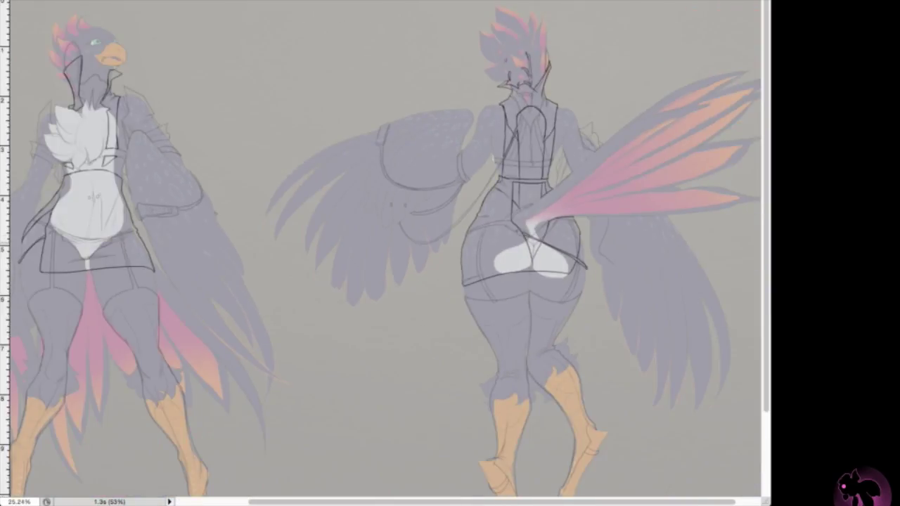
pyautogui.scroll(3, 383, 249)
pyautogui.scroll(-2, 382, 249)
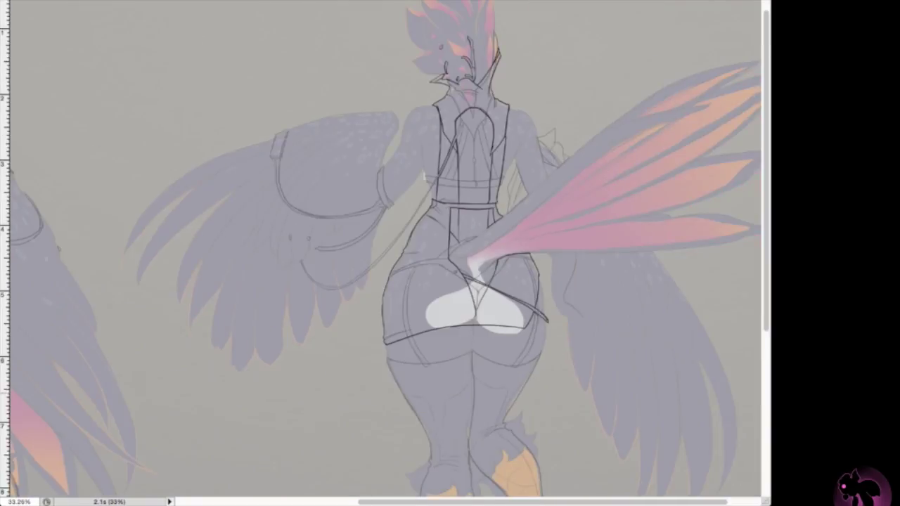
pyautogui.scroll(-2, 584, 81)
pyautogui.hscroll(5, 383, 249)
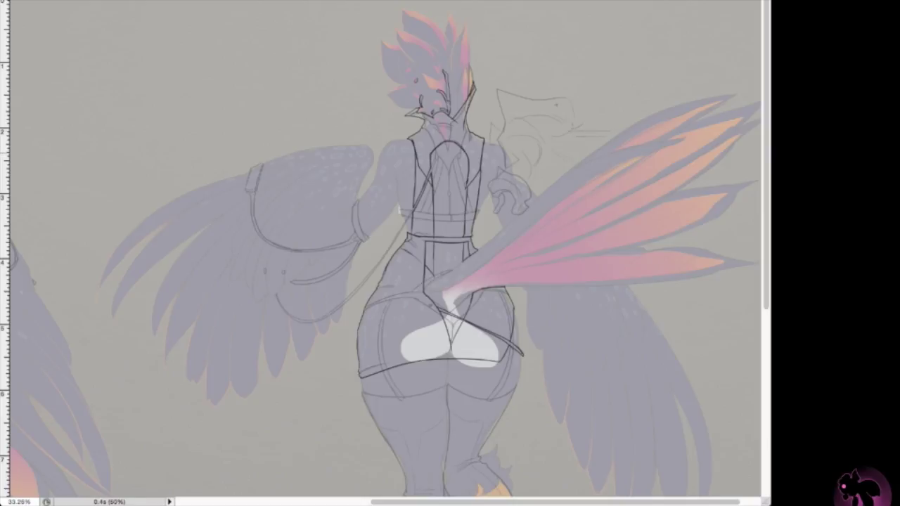
# Delete the rough sleeve and garment sketch beside the back view's shoulder and clear the selection
pyautogui.scroll(-2, 689, 7)
pyautogui.moveTo(569, 35); pyautogui.dragTo(563, 144)
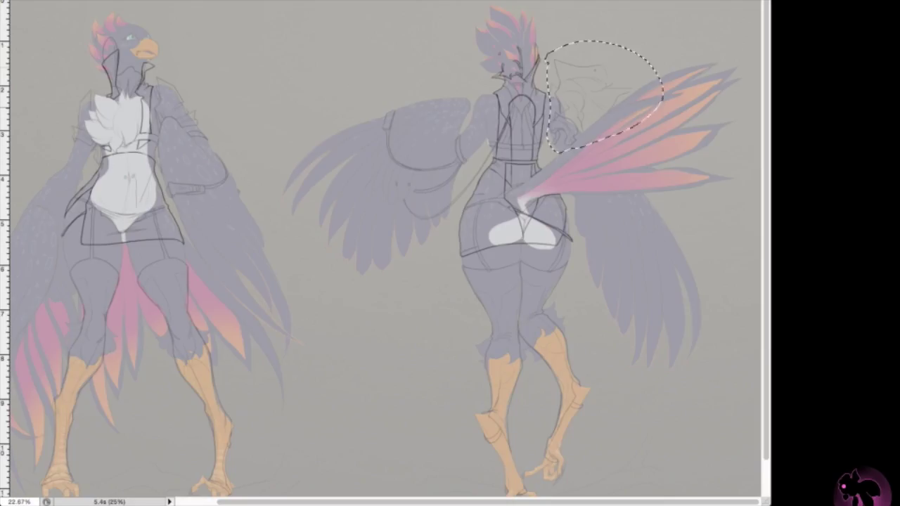
pyautogui.press('Delete')
pyautogui.hotkey('ctrl', 'd')
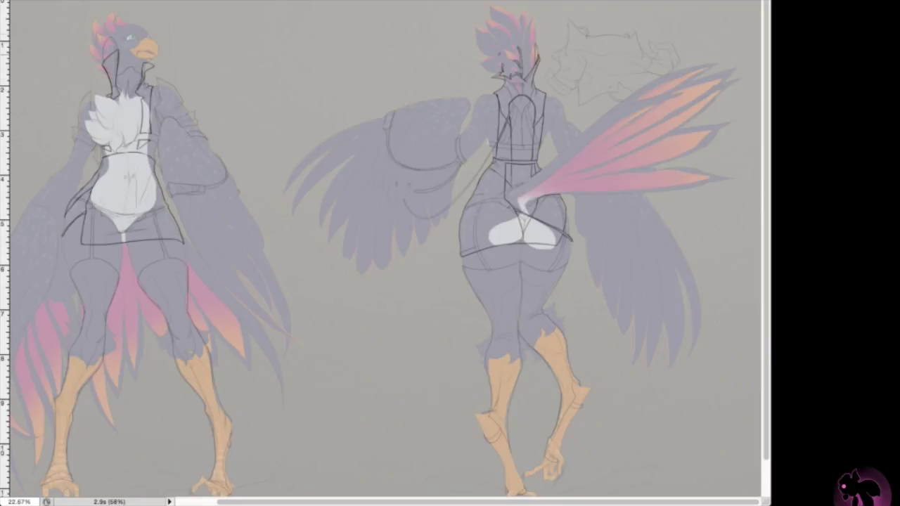
# Draw a separate ragged jacket above the tail feathers, with a pointed collar, small loops and crumpled sleeves
pyautogui.scroll(3, 559, 84)
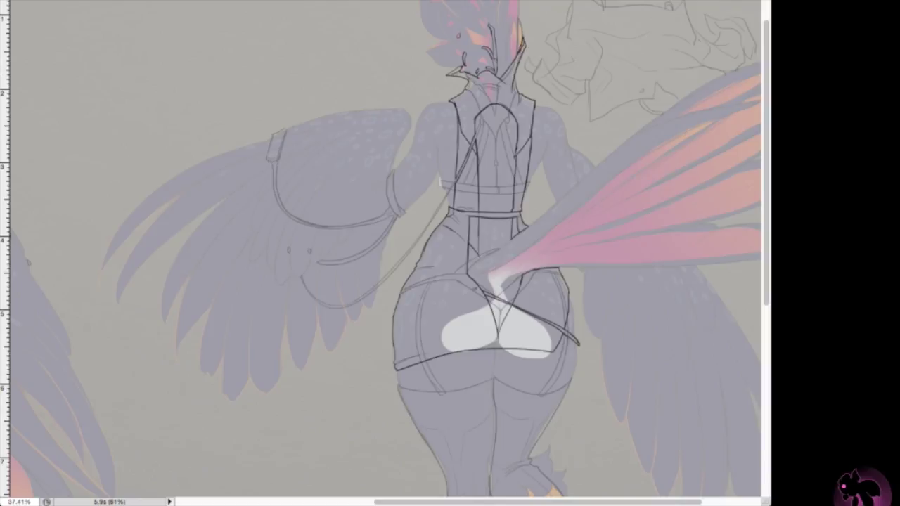
pyautogui.scroll(3, 380, 249)
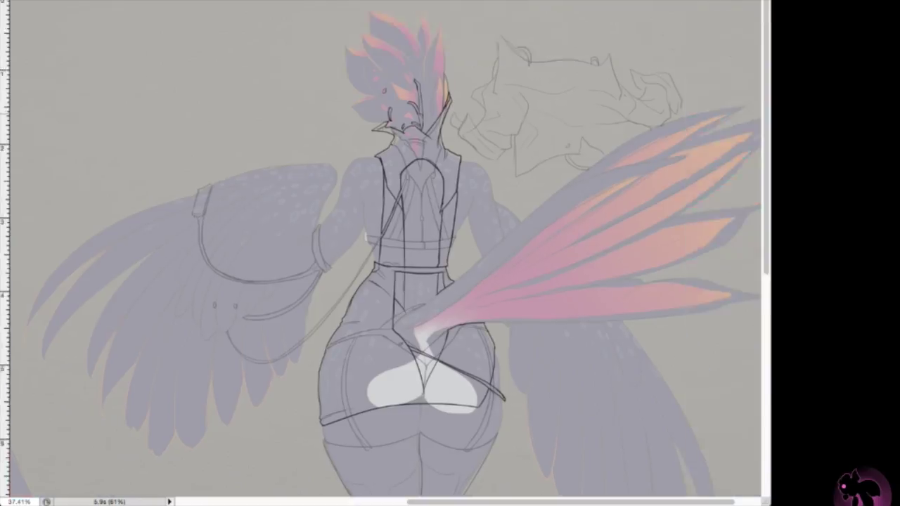
pyautogui.scroll(2, 380, 249)
pyautogui.moveTo(585, 151)
pyautogui.mouseDown()
pyautogui.moveTo(612, 180)
pyautogui.moveTo(662, 207)
pyautogui.mouseUp()
pyautogui.moveTo(701, 183); pyautogui.dragTo(699, 206)
pyautogui.moveTo(492, 301); pyautogui.dragTo(540, 309)
pyautogui.moveTo(588, 197); pyautogui.dragTo(607, 223)
pyautogui.moveTo(371, 71)
pyautogui.mouseDown()
pyautogui.moveTo(361, 145)
pyautogui.moveTo(420, 116)
pyautogui.mouseUp()
pyautogui.moveTo(348, 159); pyautogui.dragTo(312, 251)
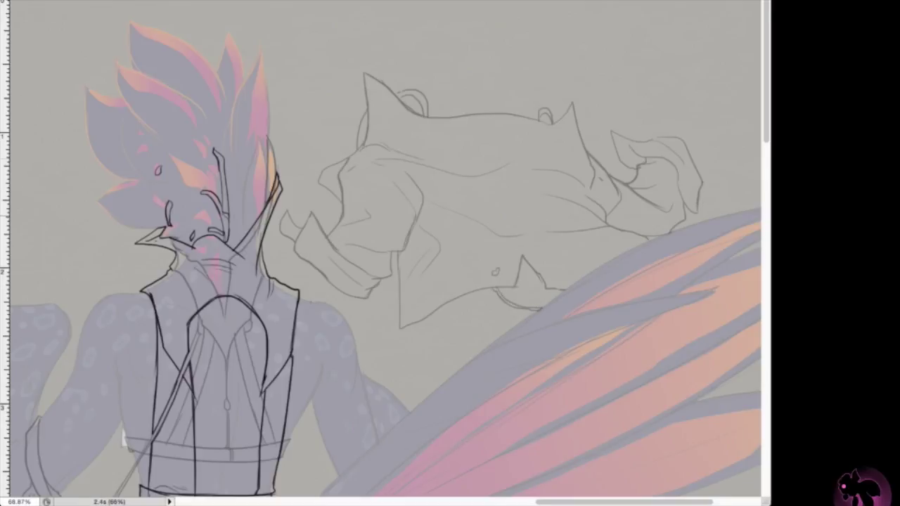
# Refine the separate jacket's fold lines and sleeves, and extend its lower hem past the pointed spike to the tail feathers
pyautogui.scroll(-2, 379, 249)
pyautogui.moveTo(389, 245); pyautogui.dragTo(519, 205)
pyautogui.moveTo(401, 270); pyautogui.dragTo(554, 222)
pyautogui.moveTo(498, 253); pyautogui.dragTo(528, 235)
pyautogui.moveTo(536, 218); pyautogui.dragTo(549, 239)
pyautogui.moveTo(328, 182)
pyautogui.mouseDown()
pyautogui.moveTo(379, 222)
pyautogui.moveTo(412, 175)
pyautogui.mouseUp()
pyautogui.moveTo(422, 211); pyautogui.dragTo(296, 267)
pyautogui.moveTo(514, 143); pyautogui.dragTo(557, 134)
pyautogui.moveTo(439, 290); pyautogui.dragTo(501, 250)
pyautogui.hotkey('ctrl', '-')
pyautogui.moveTo(463, 216)
pyautogui.mouseDown()
pyautogui.moveTo(523, 201)
pyautogui.moveTo(529, 188)
pyautogui.mouseUp()
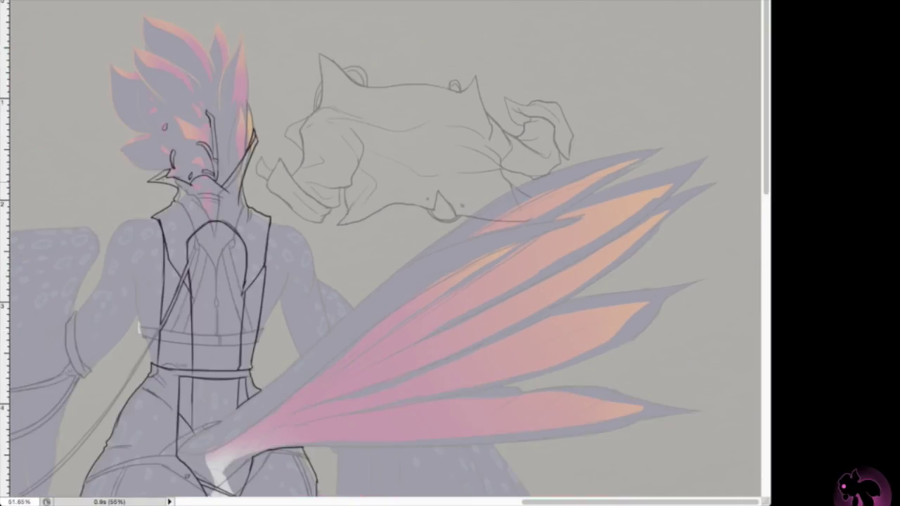
pyautogui.hotkey('ctrl', '+')
pyautogui.moveTo(485, 225); pyautogui.dragTo(549, 188)
pyautogui.hotkey('ctrl', '-')
pyautogui.hotkey('ctrl', '-')
pyautogui.scroll(-3, 575, 89)
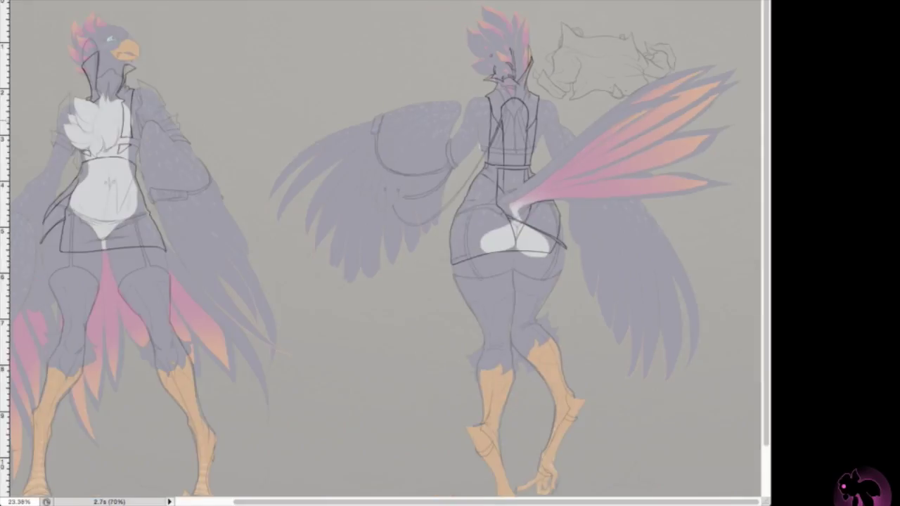
# Select the sketched straps, sleeves, stockings and other outfit shapes on the front and back views
pyautogui.scroll(4, 393, 310)
pyautogui.hscroll(-4, 381, 249)
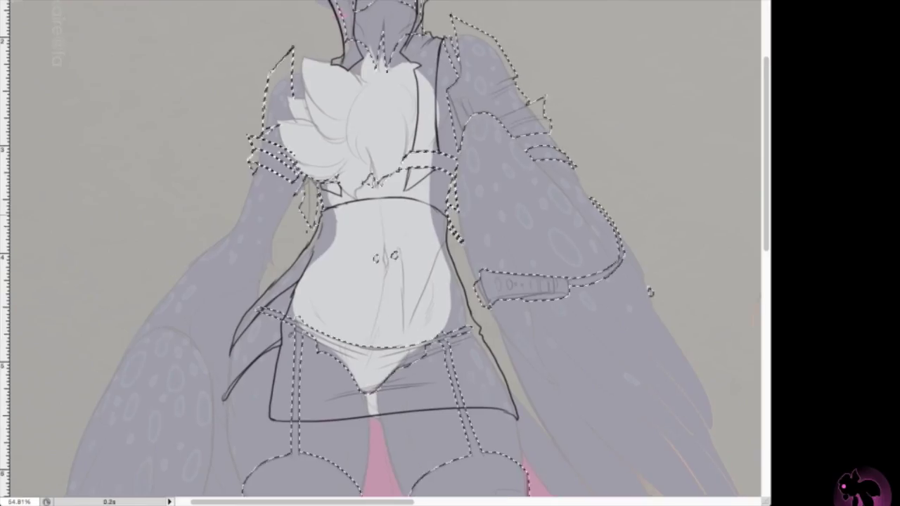
pyautogui.hotkey('ctrl', 'd')
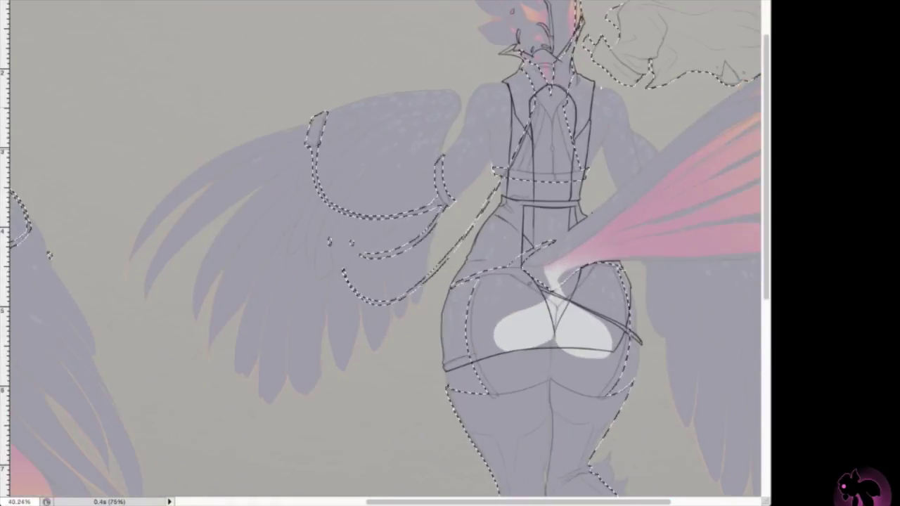
pyautogui.scroll(-2, 450, 254)
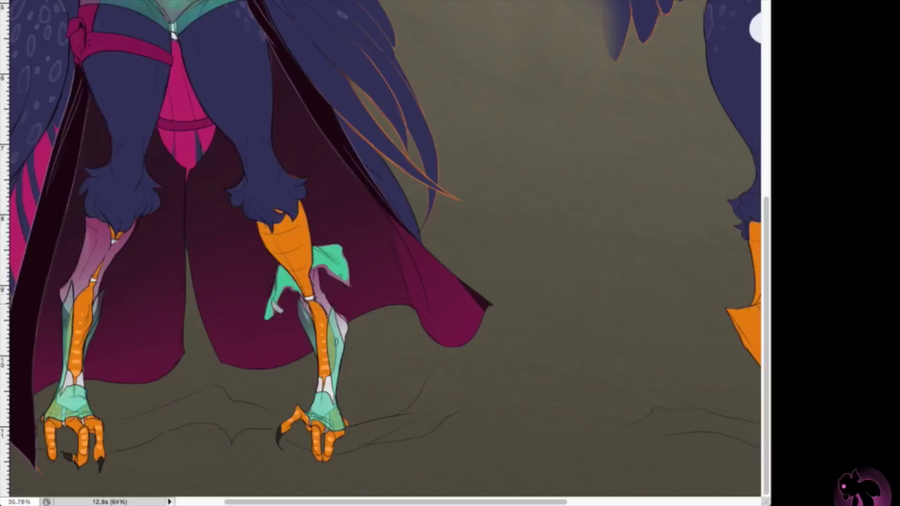
# Select the half of the canvas holding the back view and cover it with plain light grey
pyautogui.scroll(-3, 380, 246)
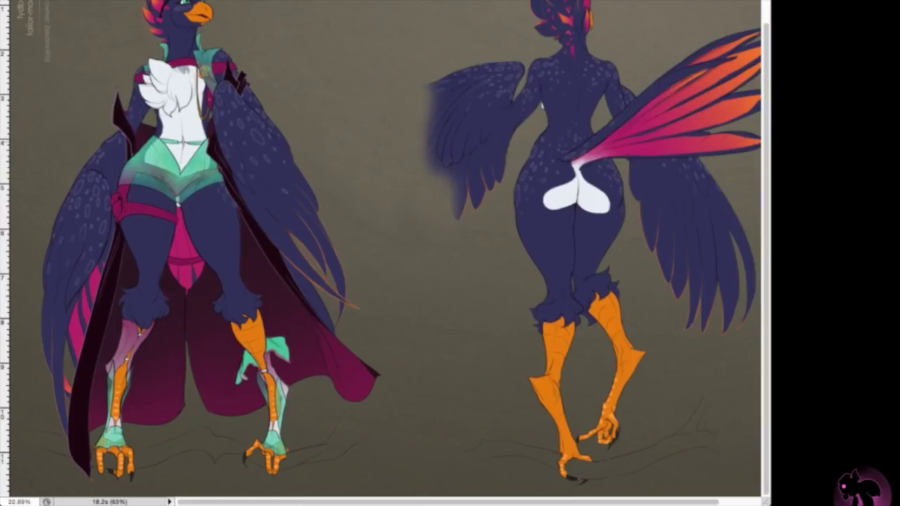
pyautogui.scroll(1, 385, 249)
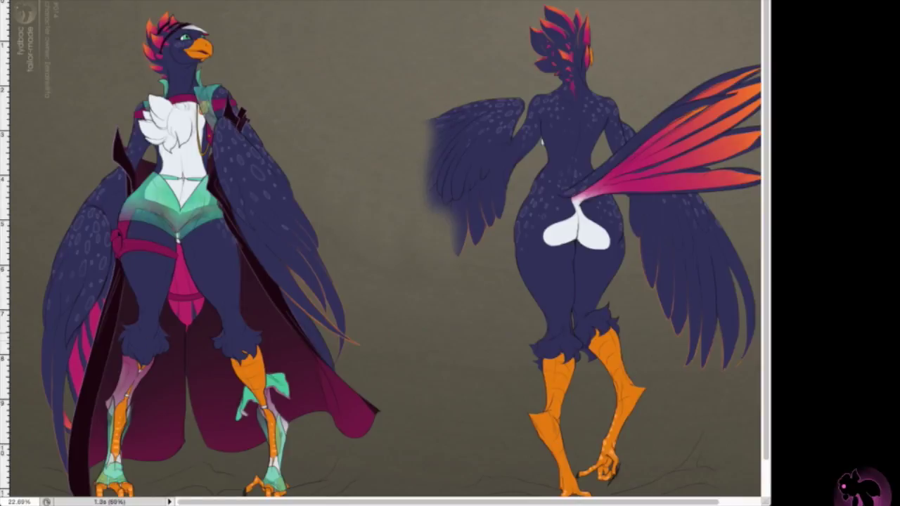
pyautogui.scroll(-1, 269, 157)
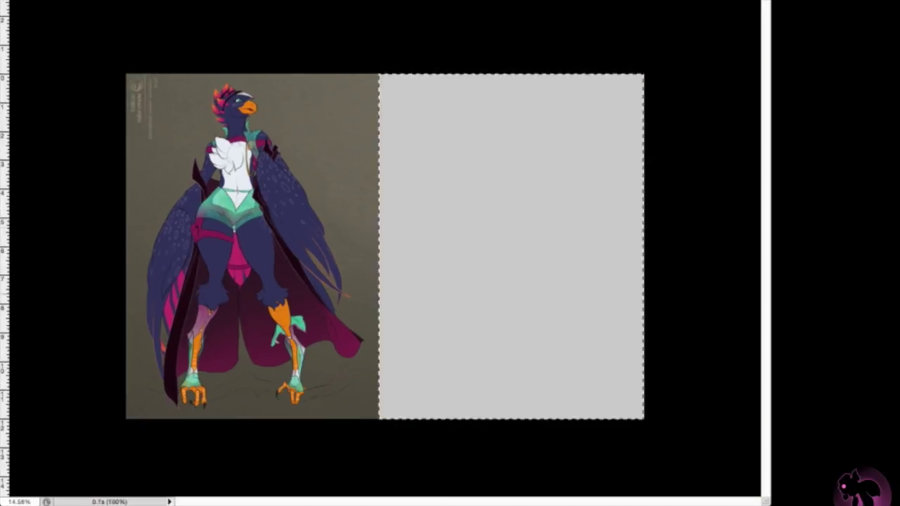
# Select the long coat's inner lining behind the front view's legs
pyautogui.moveTo(196, 289)
pyautogui.mouseDown()
pyautogui.moveTo(282, 331)
pyautogui.moveTo(338, 282)
pyautogui.mouseUp()
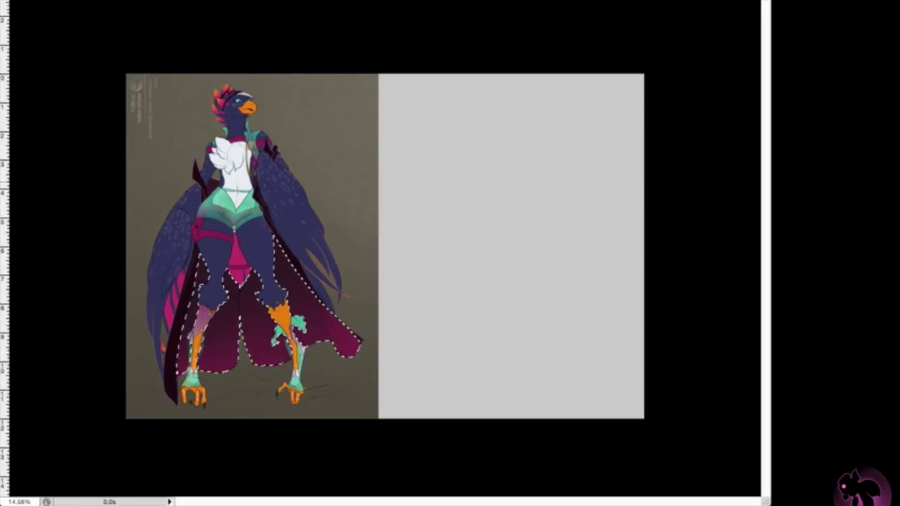
pyautogui.scroll(2, 350, 239)
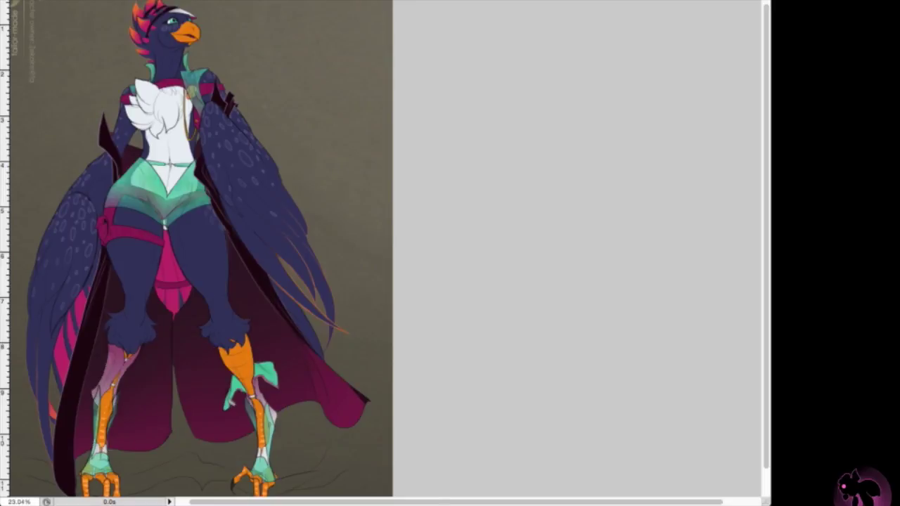